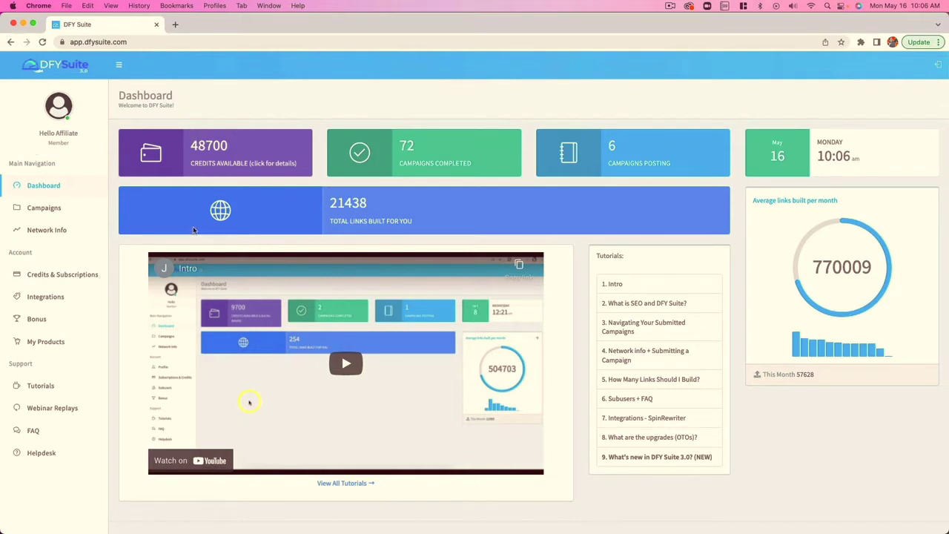
Look through the existing campaigns list and return to the dashboard
scroll(193, 230, down, 1)
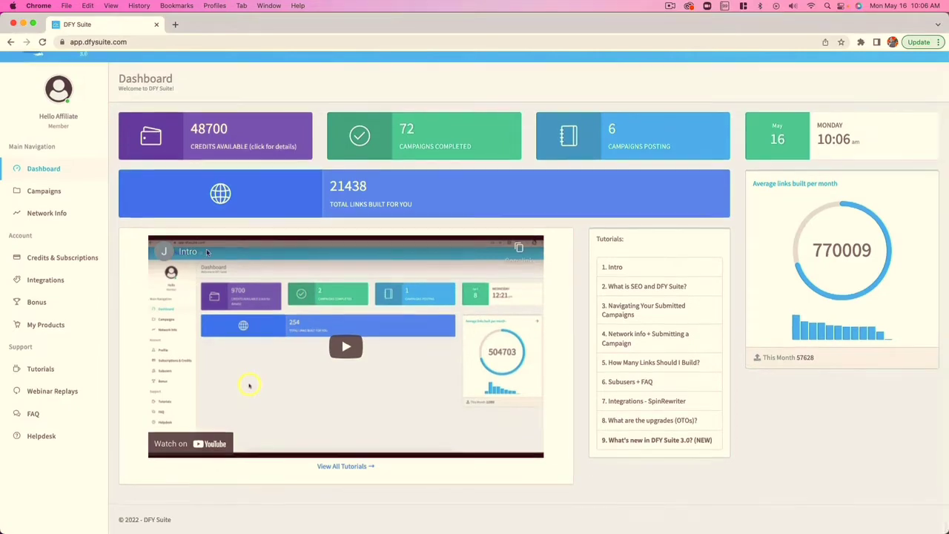
click(44, 191)
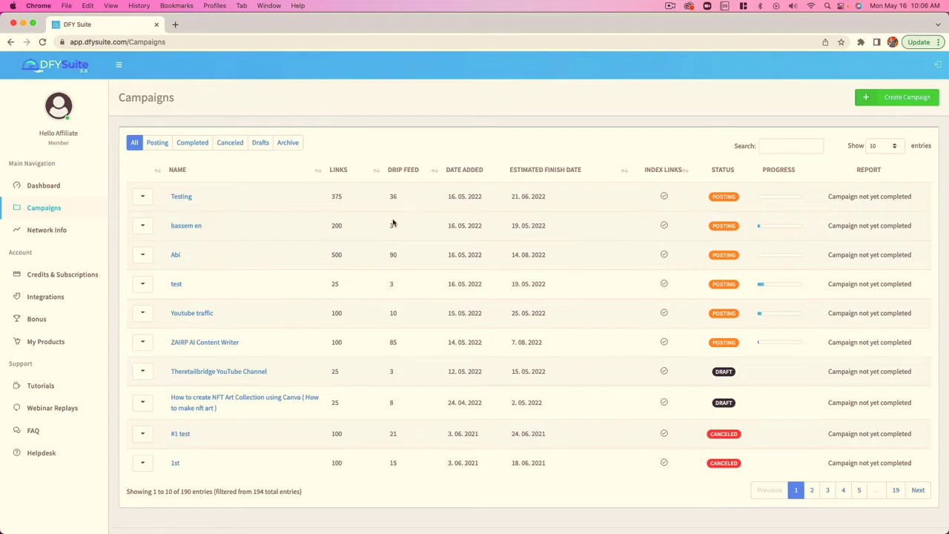
scroll(414, 287, down, 1)
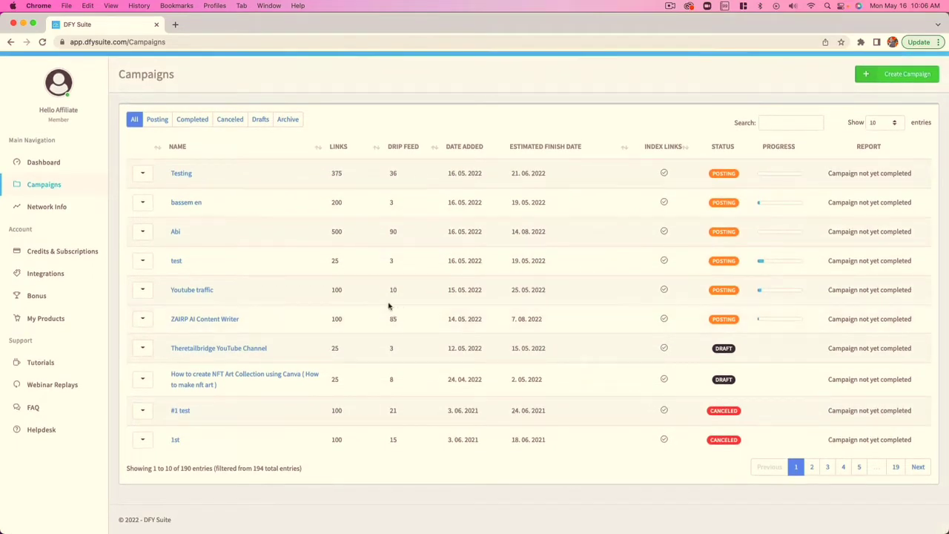
scroll(388, 305, up, 1)
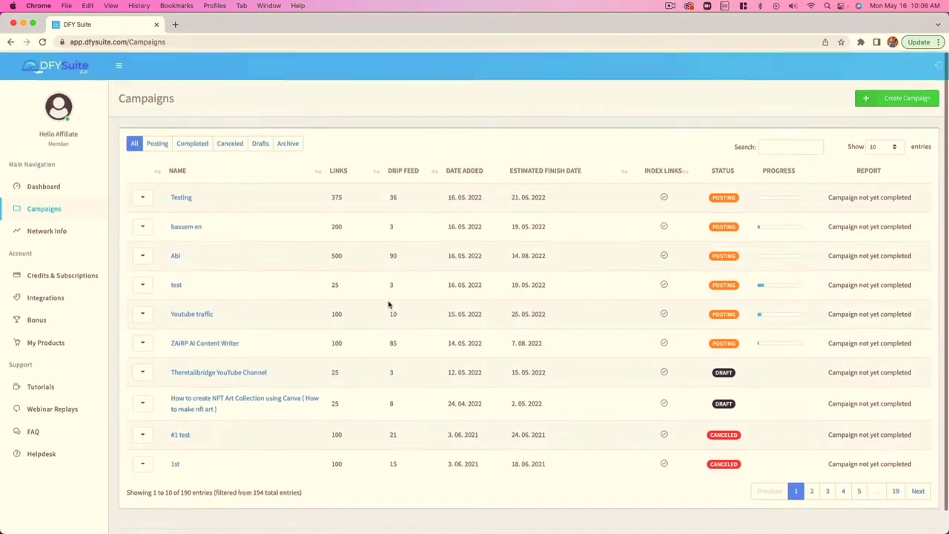
click(51, 187)
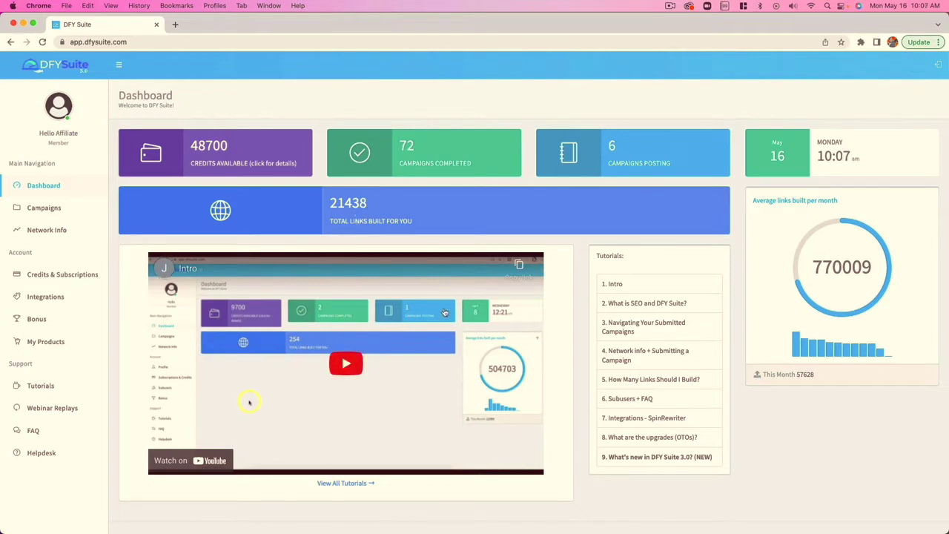
Start creating a new campaign from the campaigns list
scroll(445, 300, down, 1)
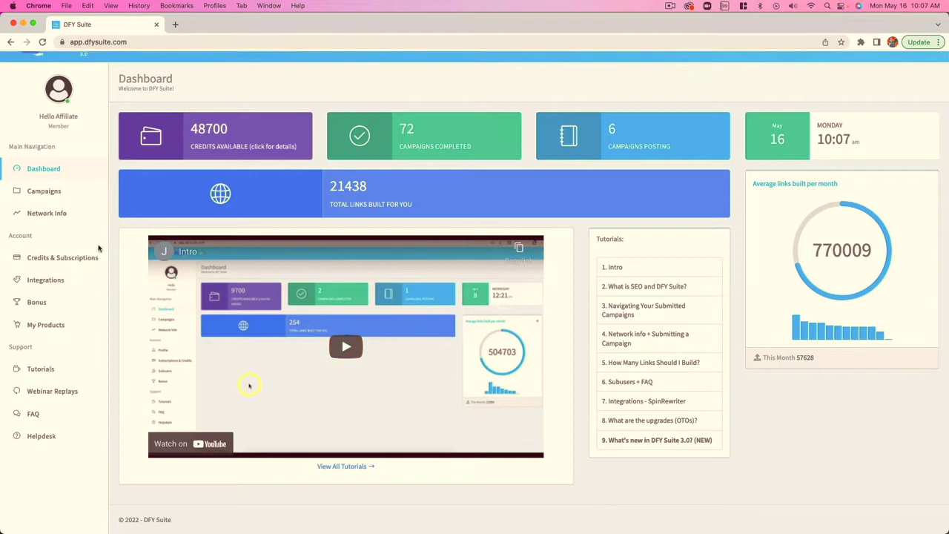
click(53, 195)
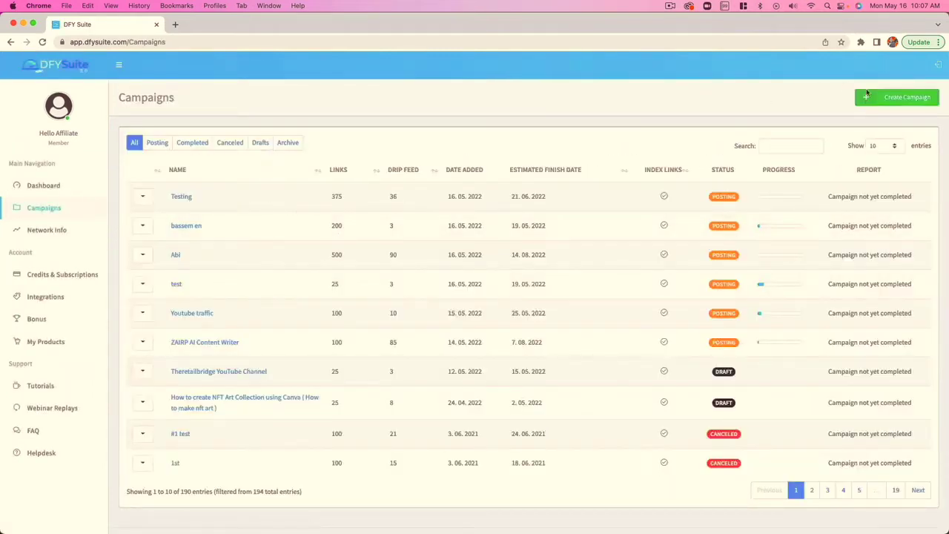
click(896, 101)
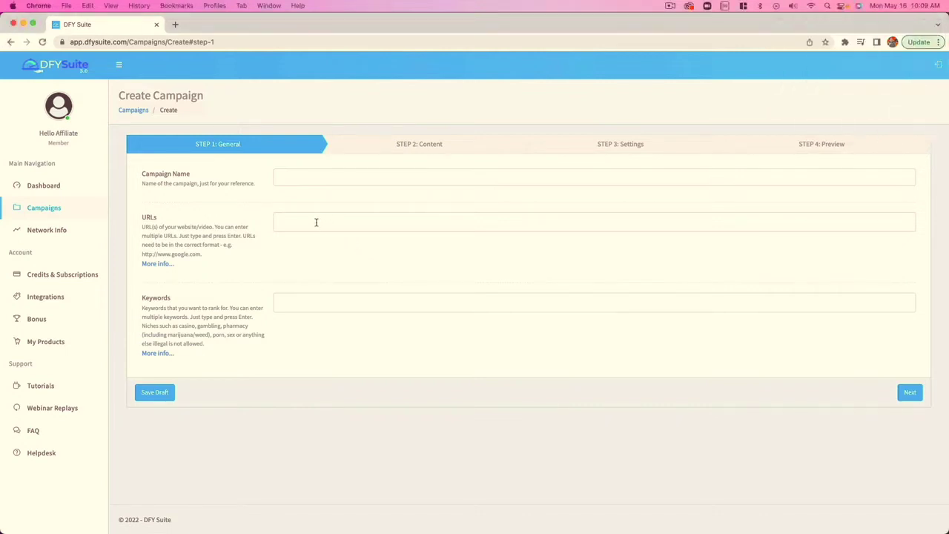
click(316, 222)
text(IjA)
key(Return)
drag(344, 217, 199, 205)
click(375, 254)
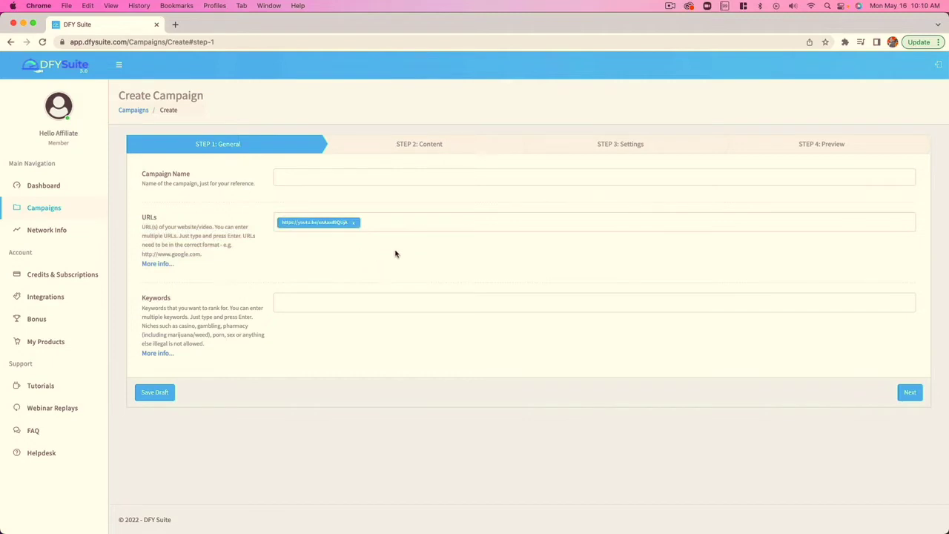
Name the campaign "IEL Min Video"
click(317, 177)
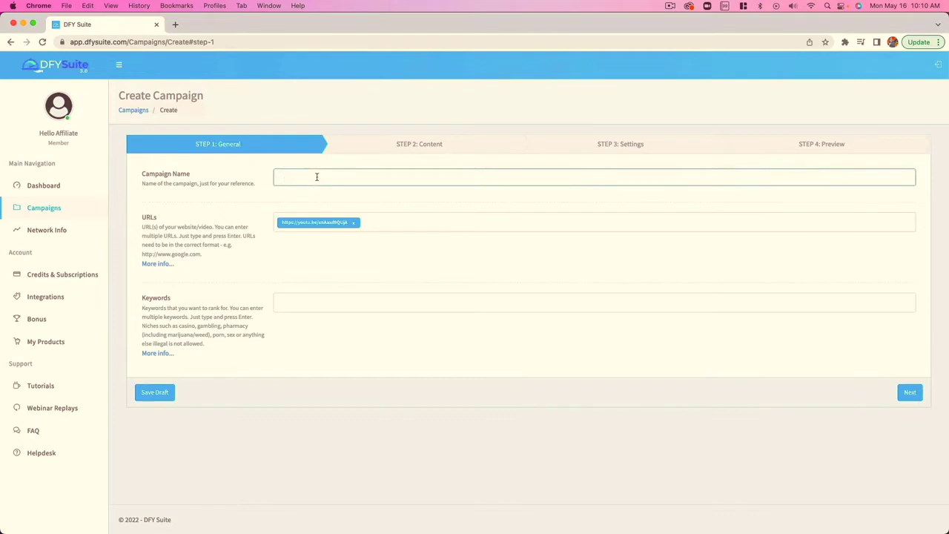
text(IEL Min Video)
Add the campaign keywords "escape room loganville" and "things to do in loganville"
click(327, 305)
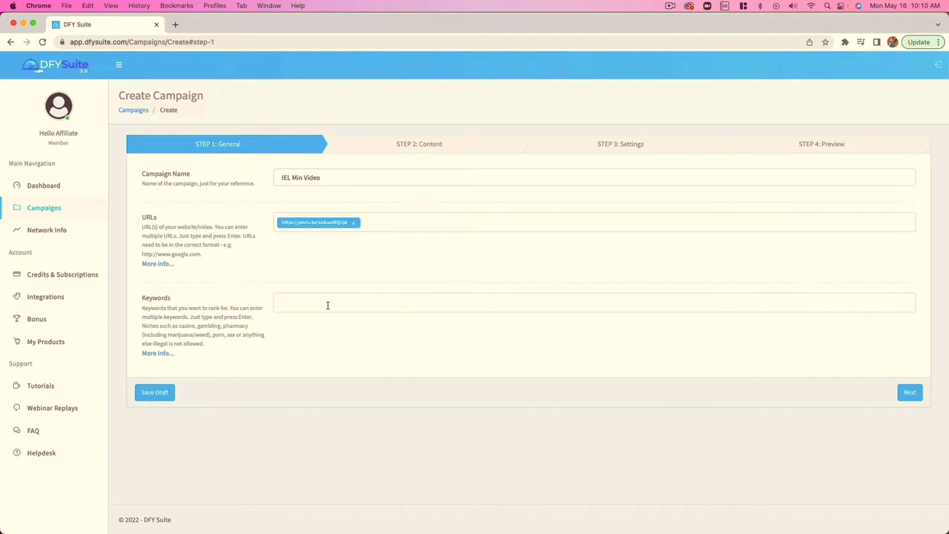
text(i)
text(escape)
text( room logan)
text(ville)
key(Return)
text(things to d)
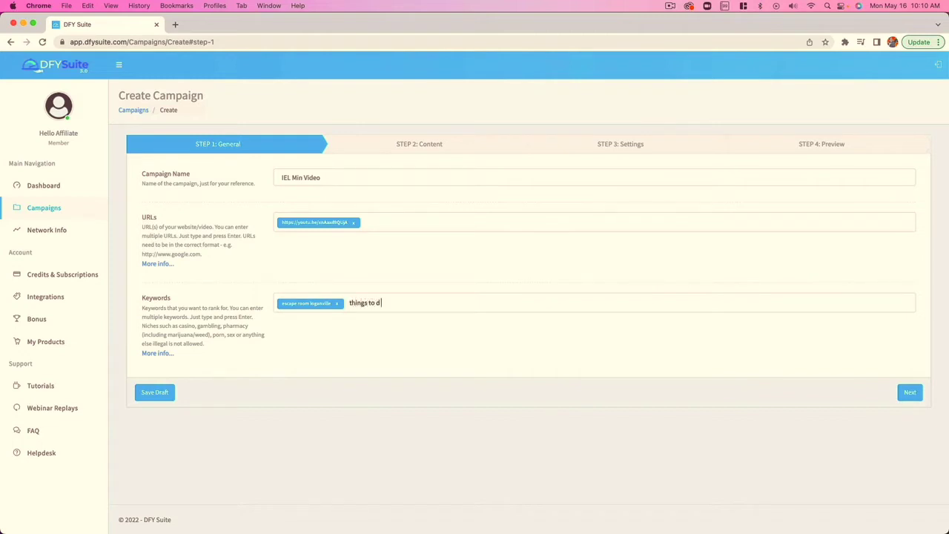
text(o in loganville)
key(Return)
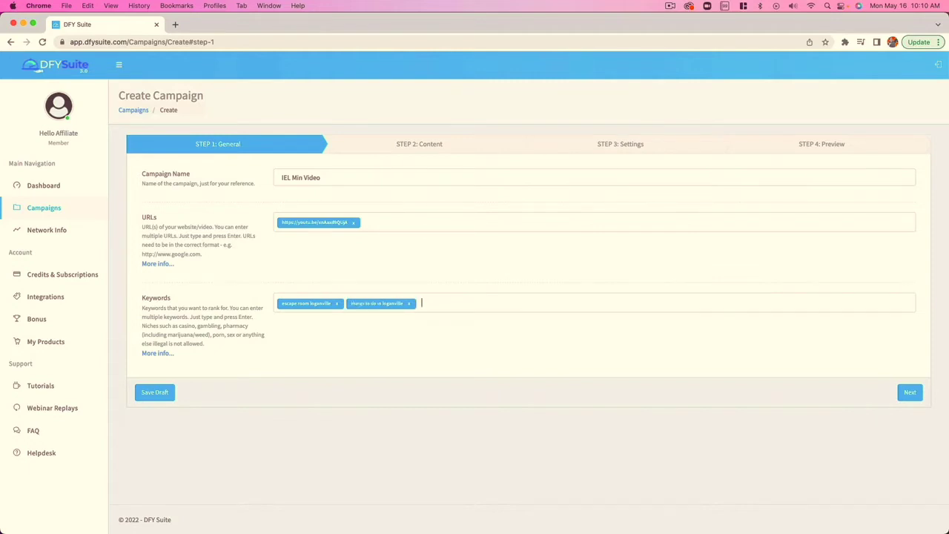
Add the keywords "birthday parties loganville" and "snellville escape room", and continue to the content stage
text(birthday)
text( pat)
text(rties lo)
text(ganville)
key(Return)
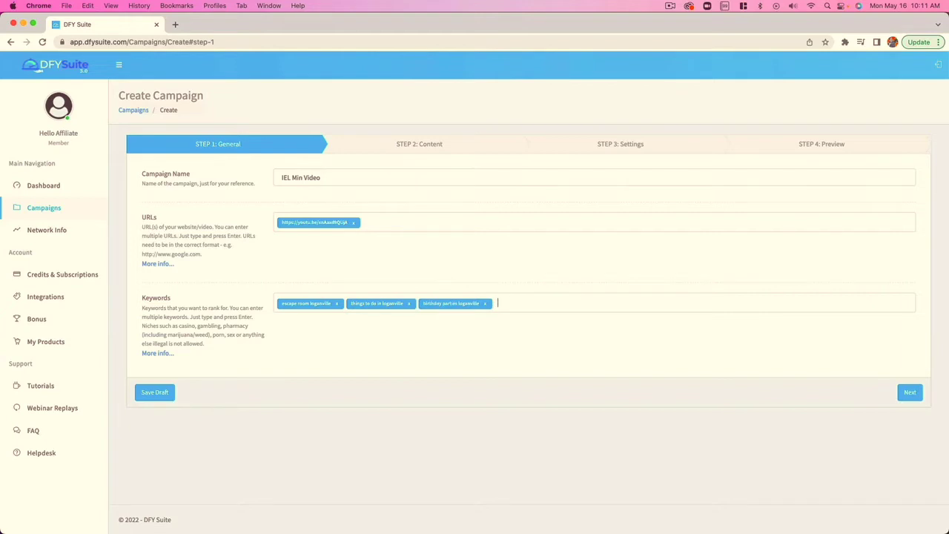
text(snellville escape room)
key(Return)
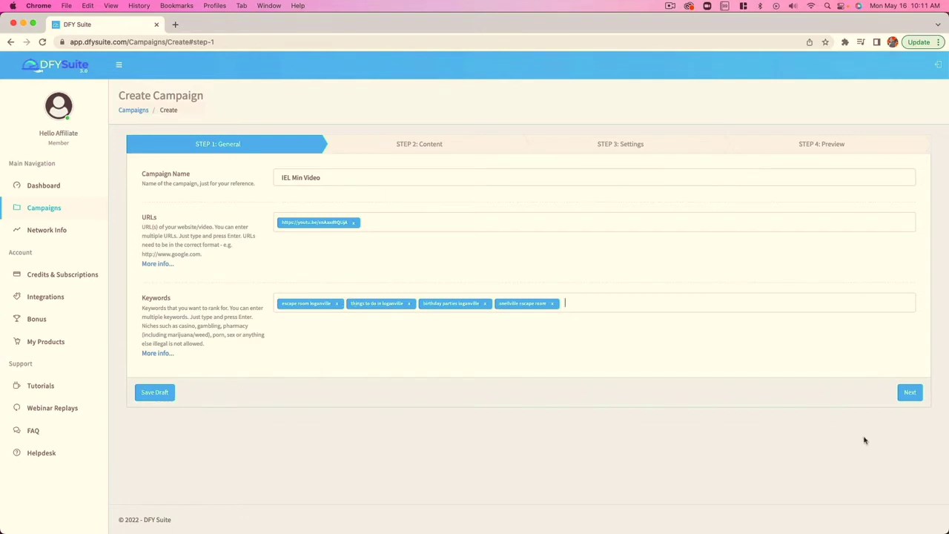
click(910, 393)
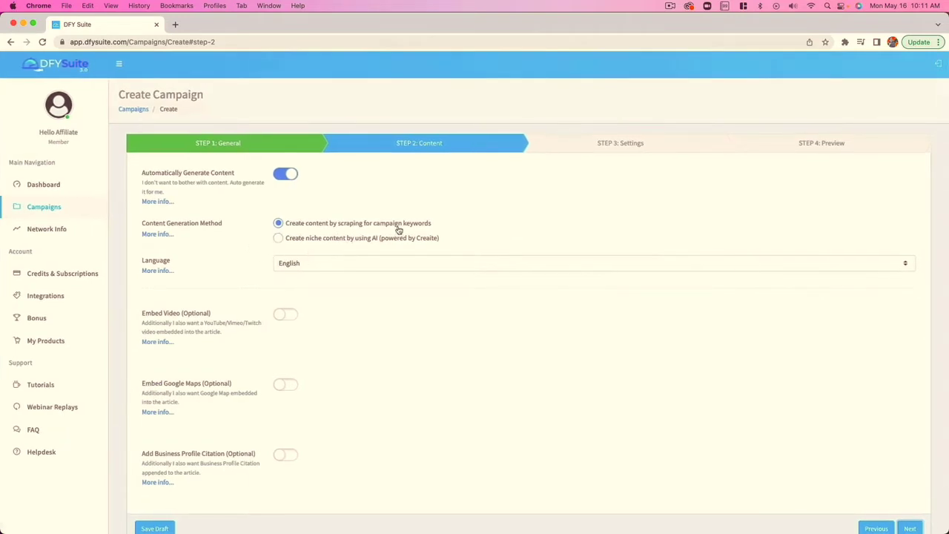
Preview the manual content fields by switching automatic content generation off and back on
scroll(409, 229, up, 1)
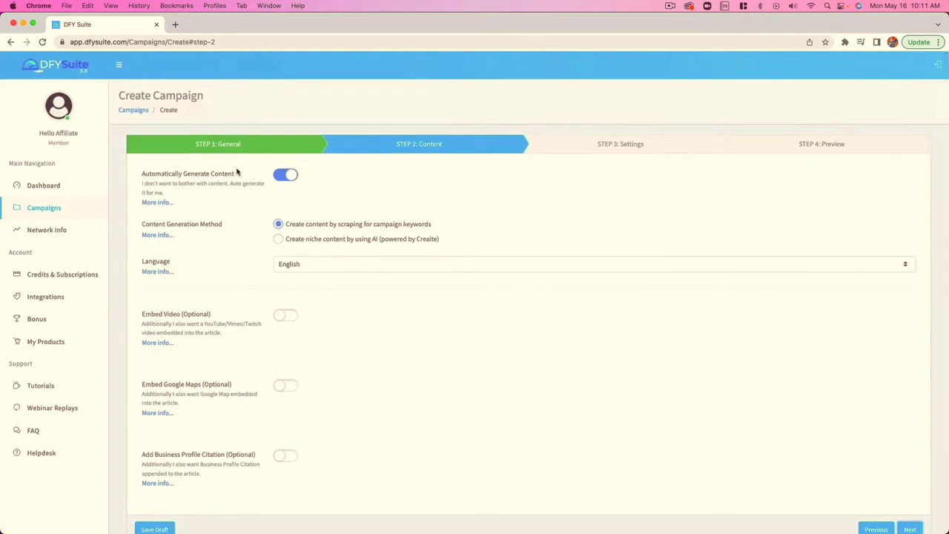
click(283, 176)
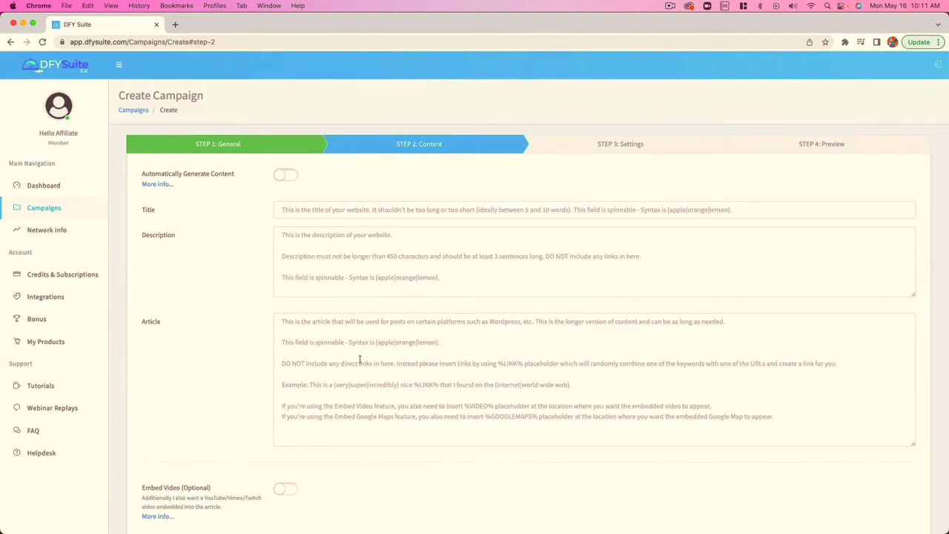
click(288, 176)
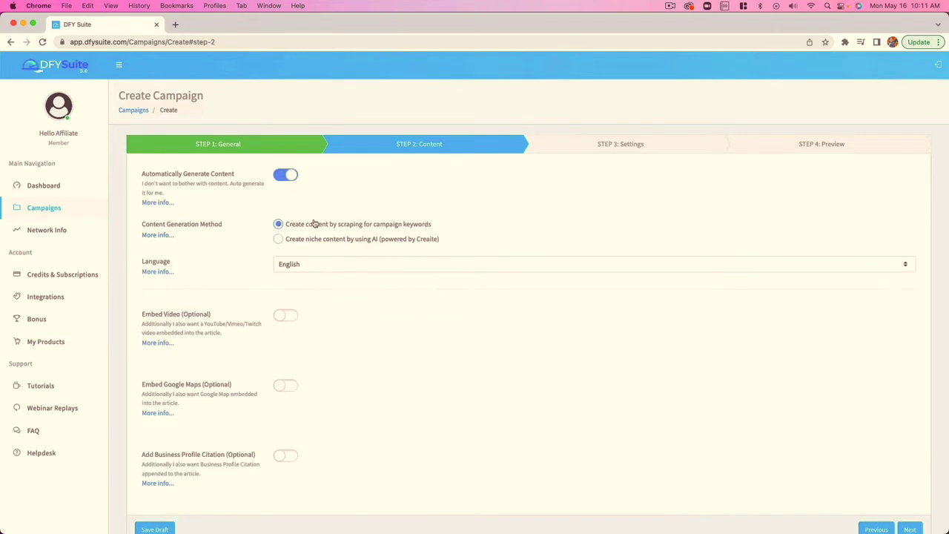
Set the content generation method to AI niche content powered by Creaite, with Parenting as the niche
click(280, 239)
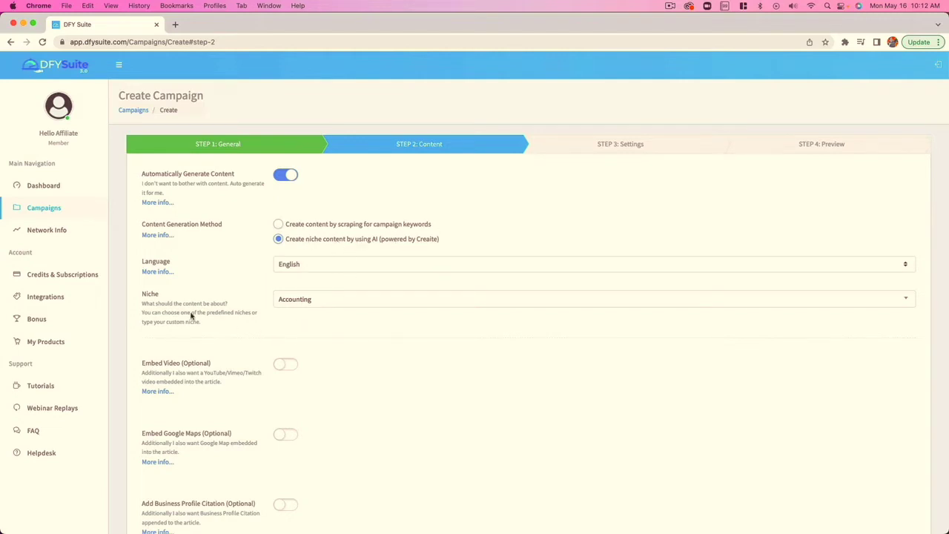
click(320, 303)
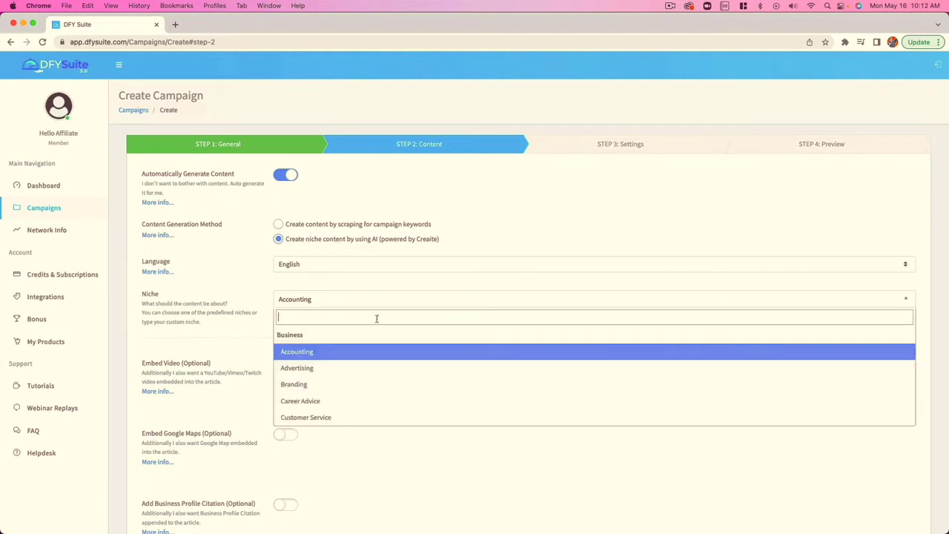
scroll(330, 382, down, 5)
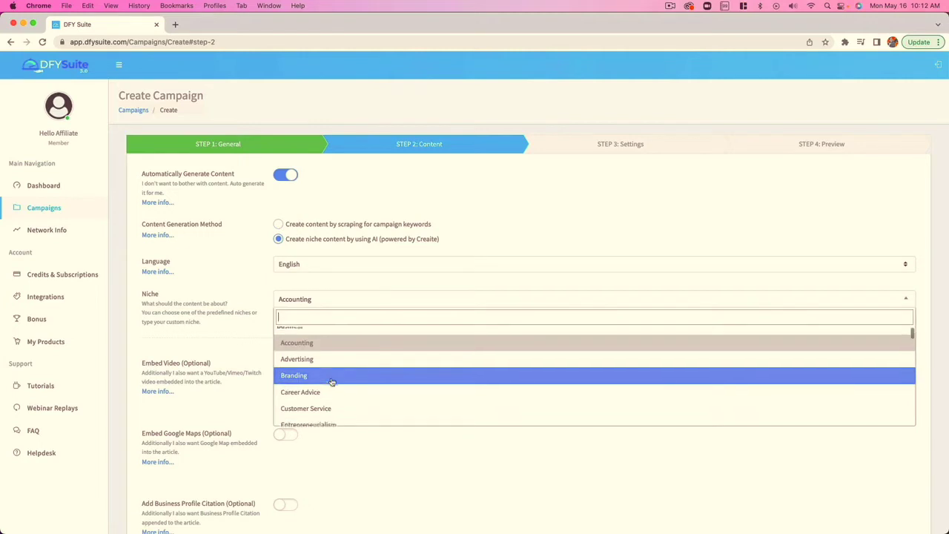
click(345, 406)
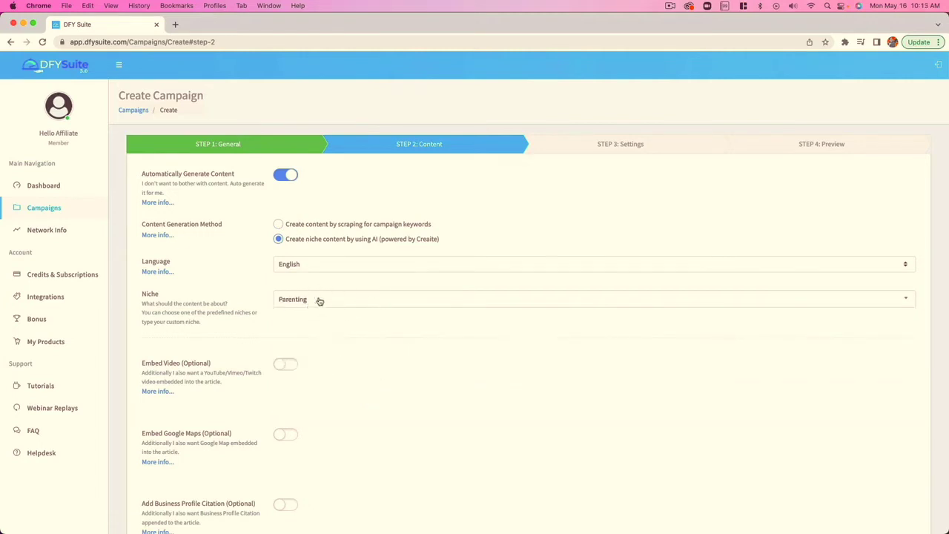
click(294, 365)
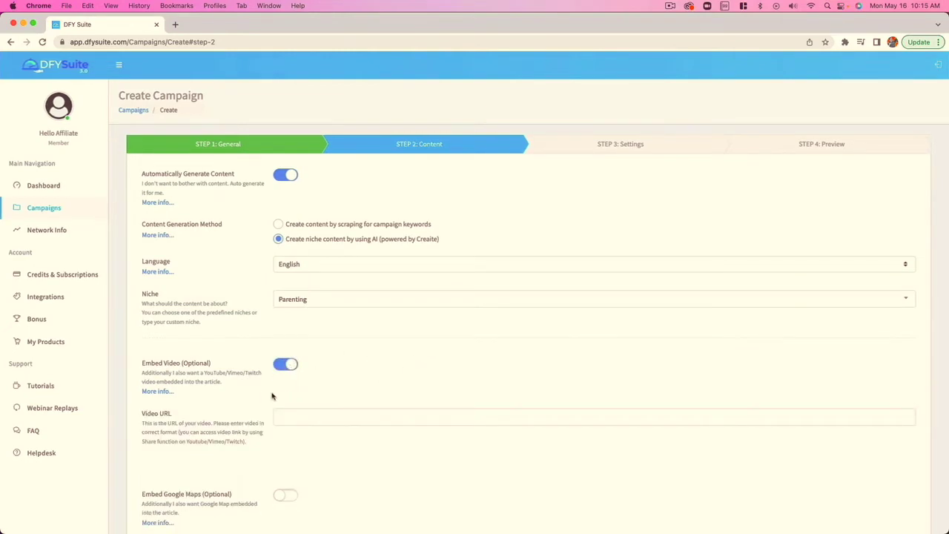
click(322, 413)
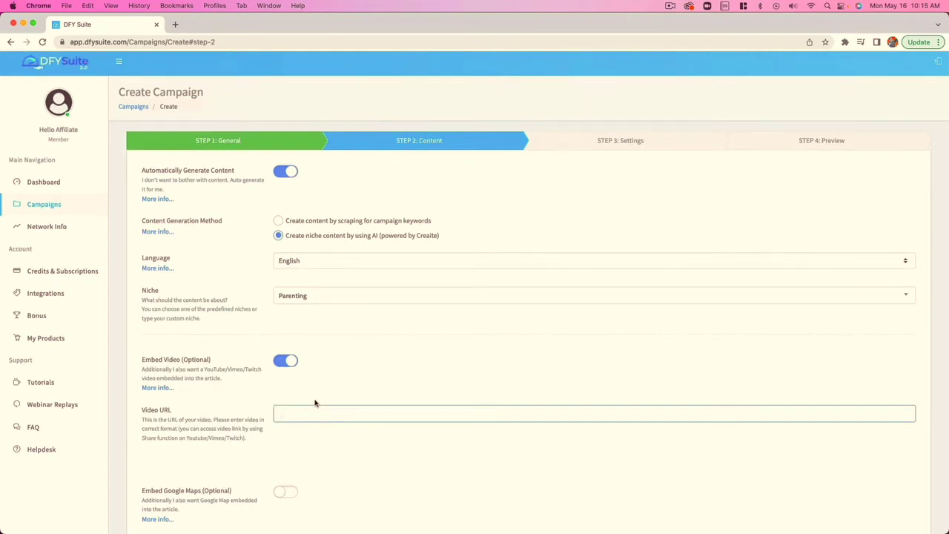
text(https://youtu.be/xhaxd9QUjA)
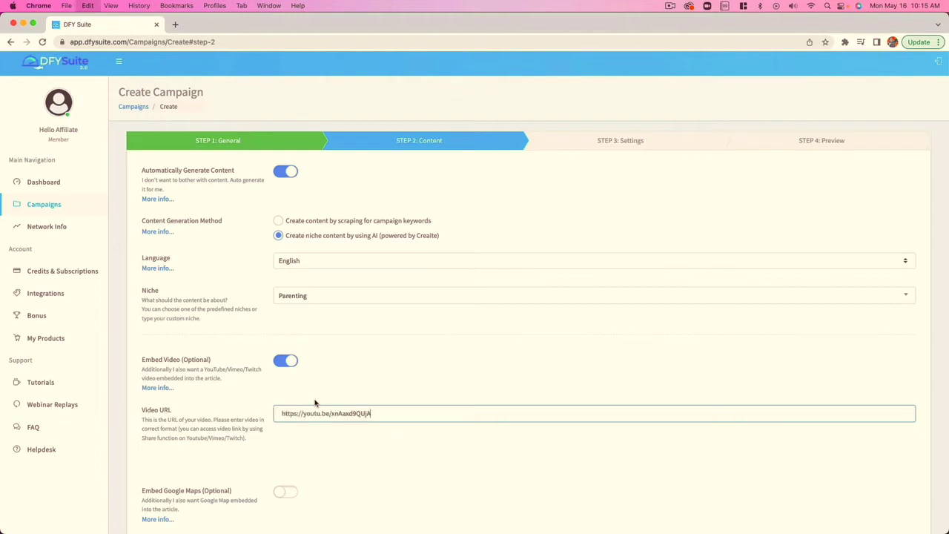
Enable the Google Maps embed and the business profile citation for the campaign's articles
scroll(333, 387, down, 1)
scroll(336, 385, down, 4)
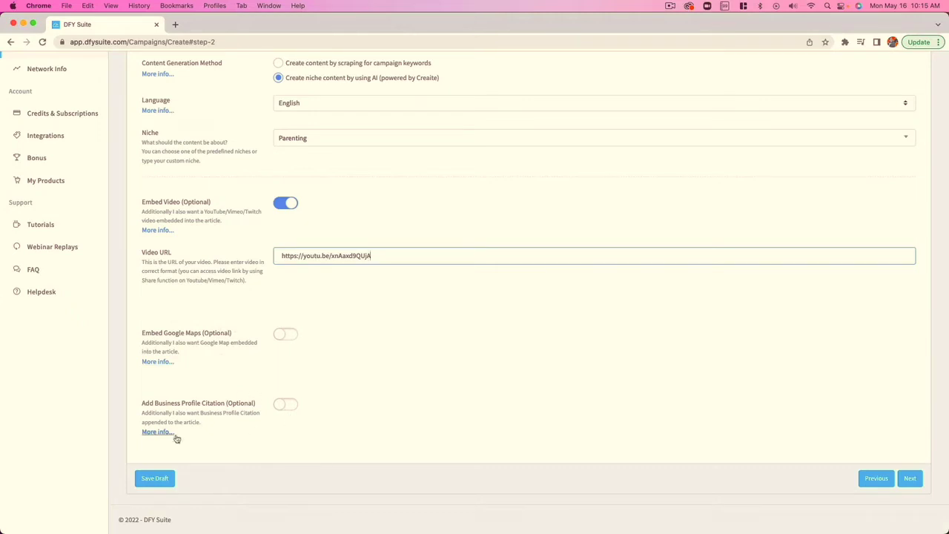
click(288, 336)
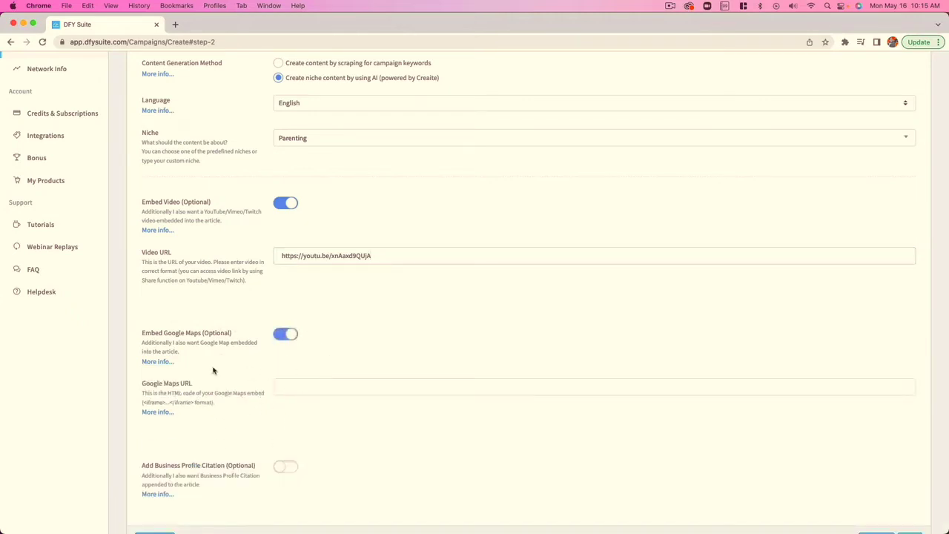
scroll(307, 382, down, 2)
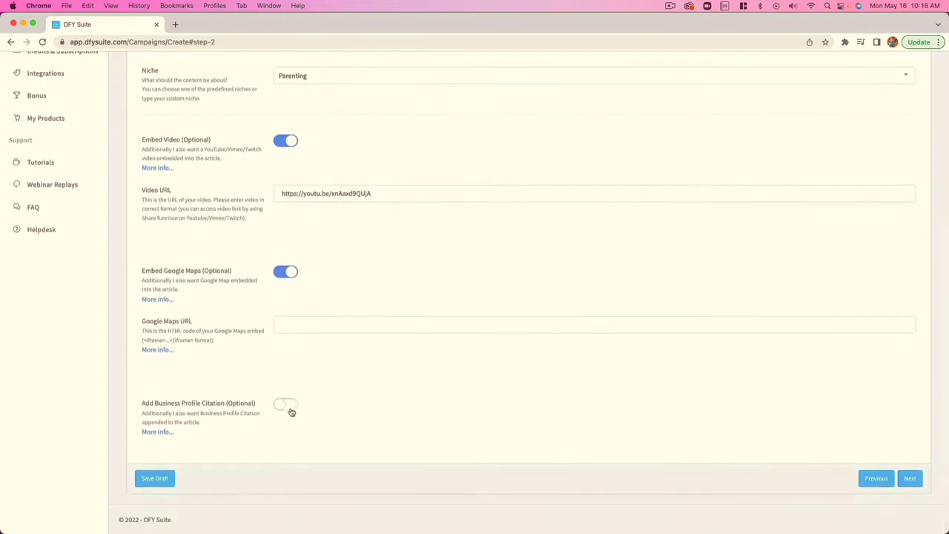
click(290, 408)
Enter "Impossible Escape Loganville" as the business name in the business profile citation
scroll(352, 397, down, 5)
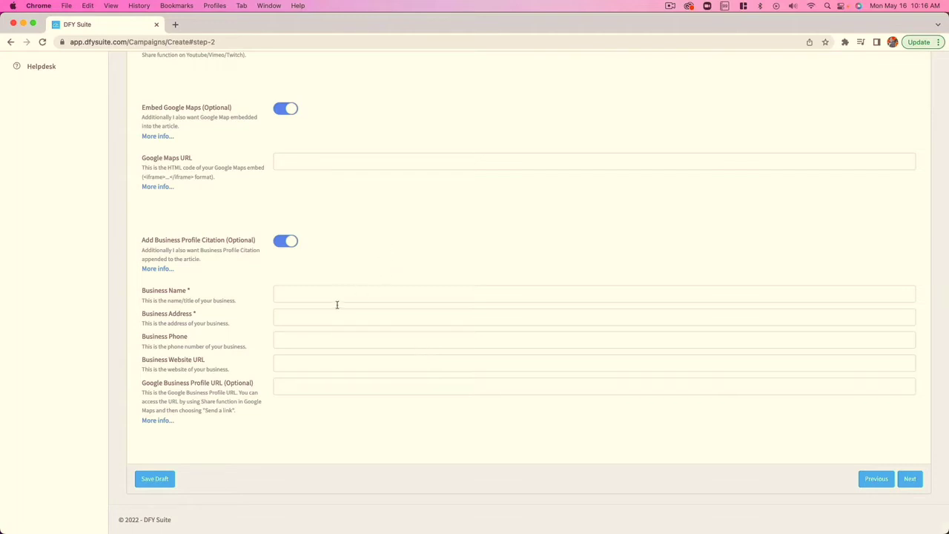
click(307, 294)
text(Impossib)
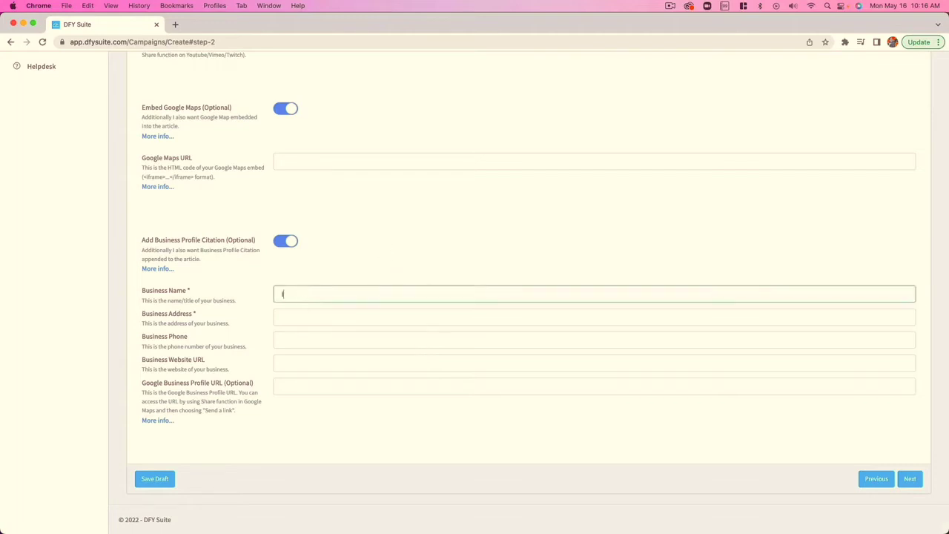
text(le Escape Loganville)
Fill in the business address and business phone number in the business profile citation
click(293, 317)
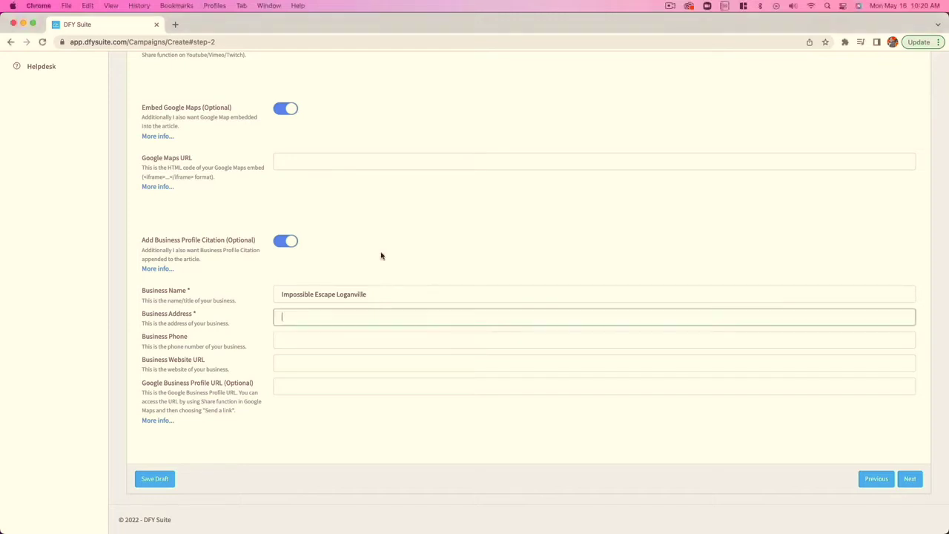
text(3735 Harrison Rd SW STE 500)
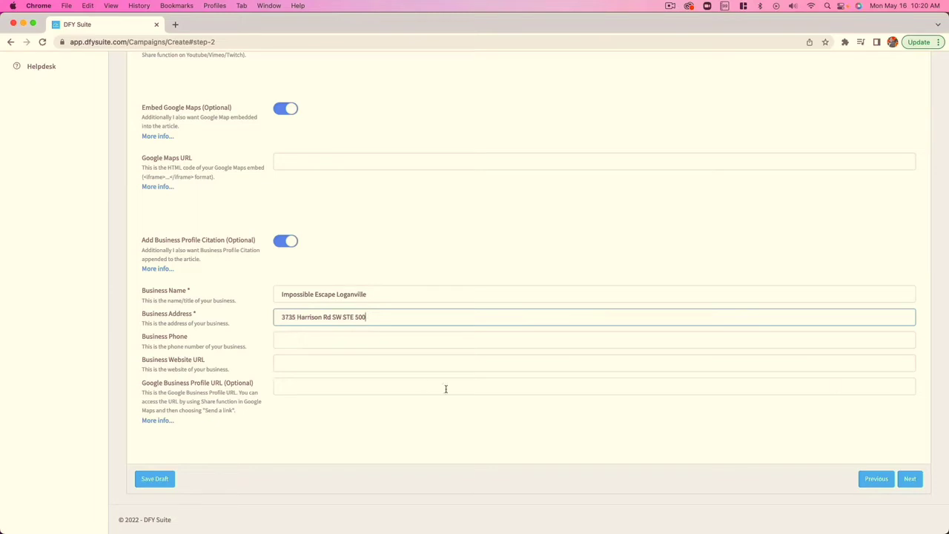
click(333, 340)
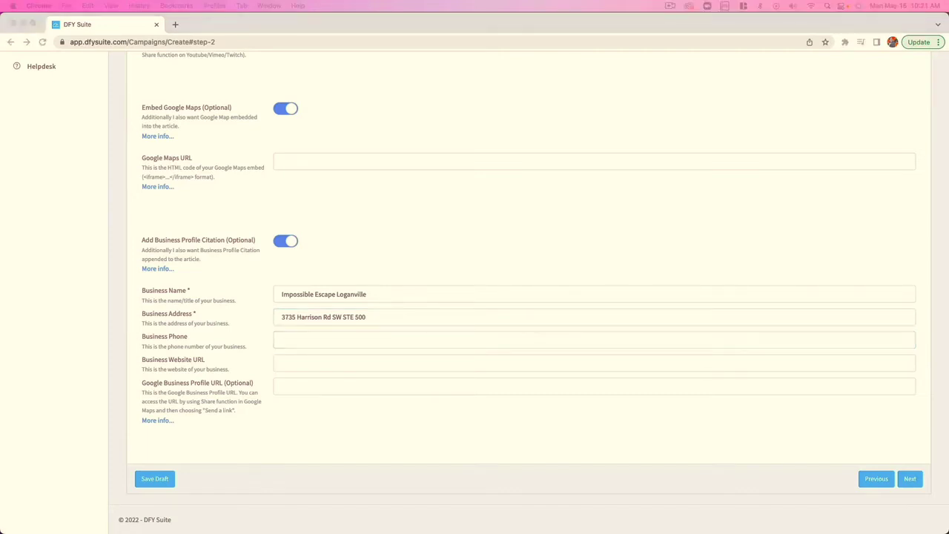
click(344, 347)
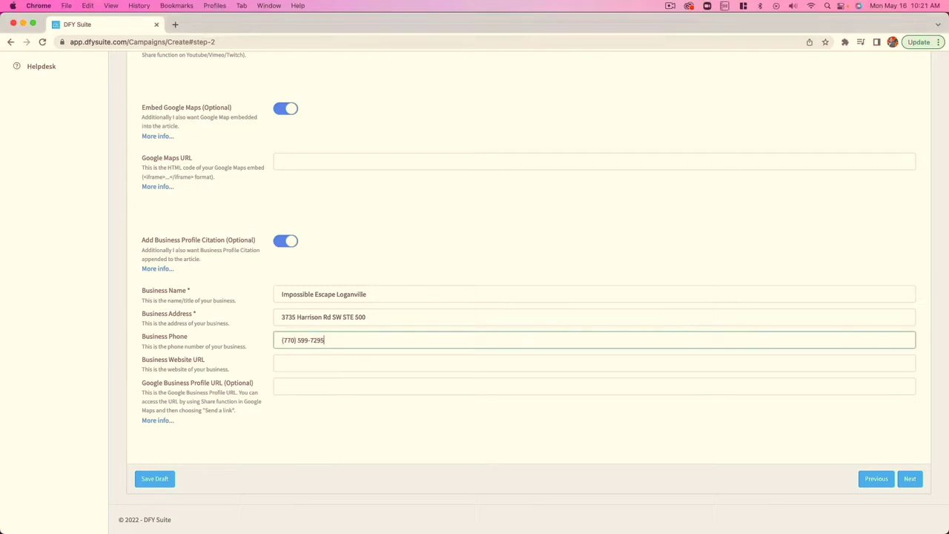
click(322, 360)
text(http://www.impossibleescapeloganville.com/)
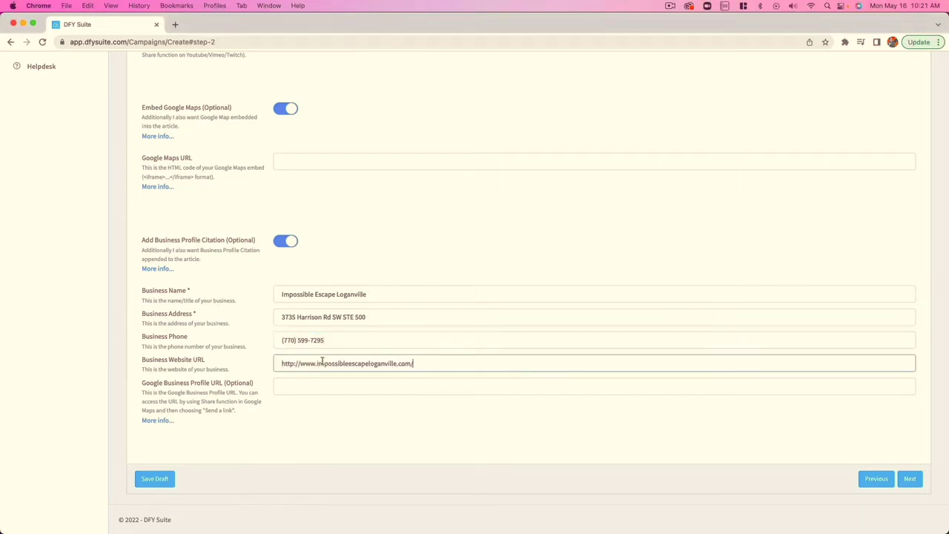
click(312, 384)
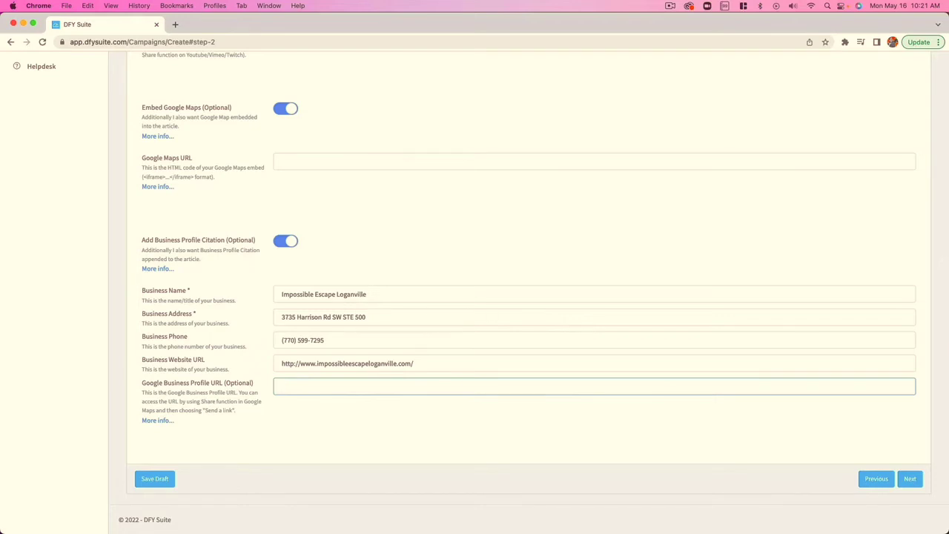
text(https://g.page/impossibleescapeloganville?share)
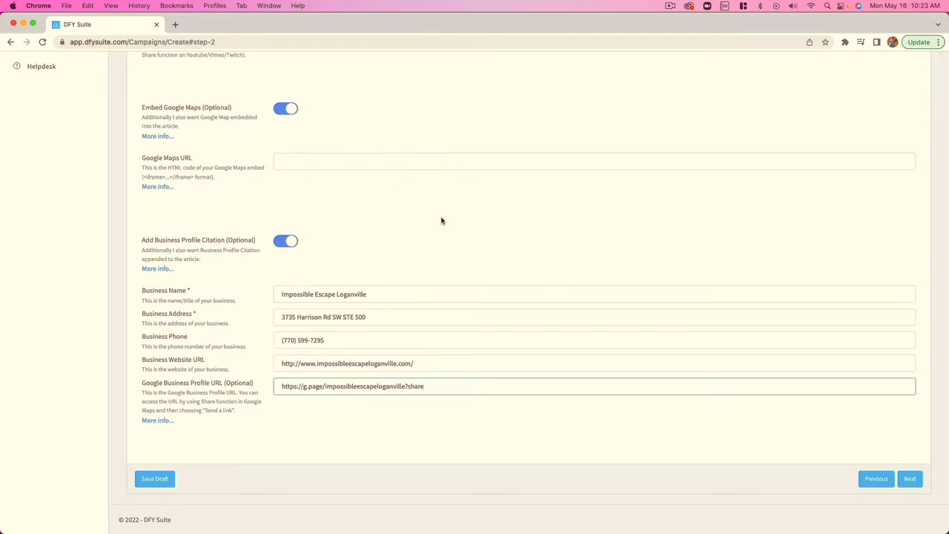
scroll(442, 220, up, 4)
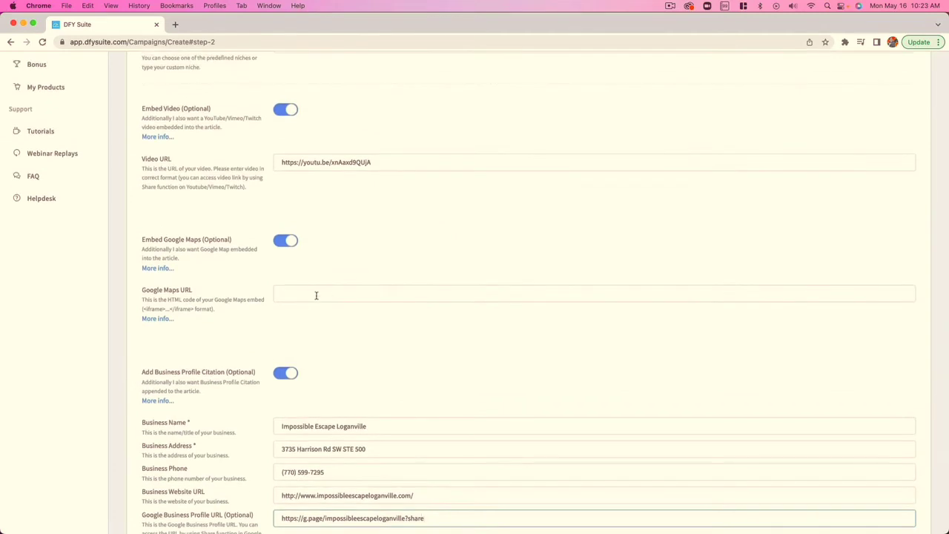
click(318, 295)
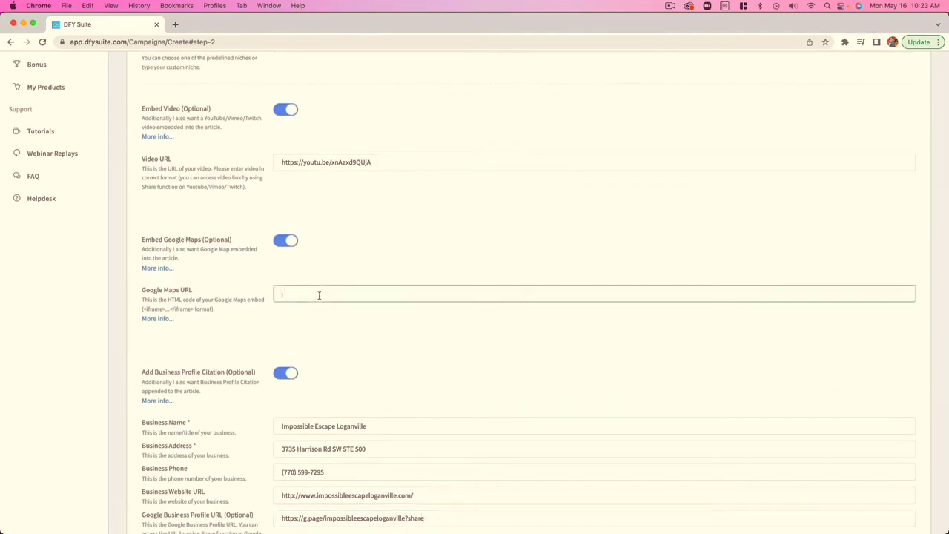
text(https://g.page/impossibleescapeloganville?share)
scroll(432, 291, down, 4)
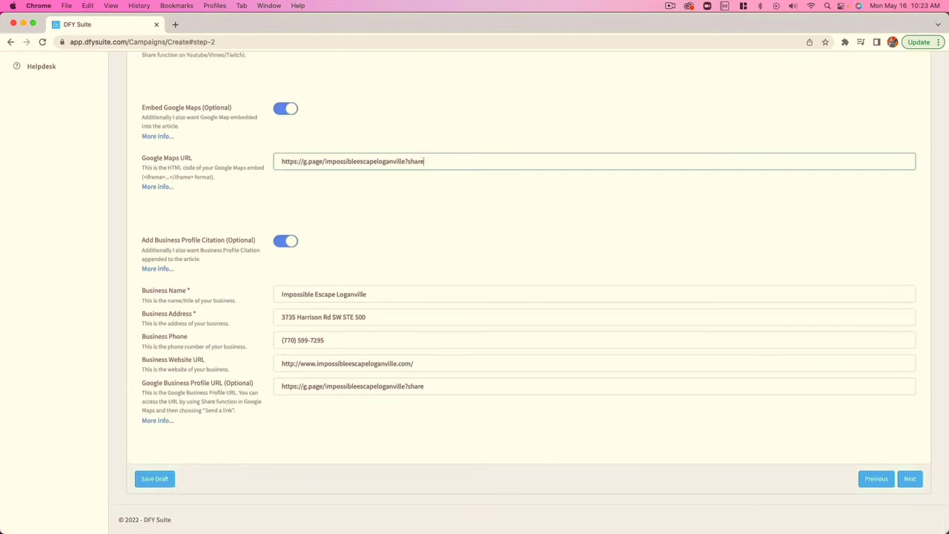
click(905, 479)
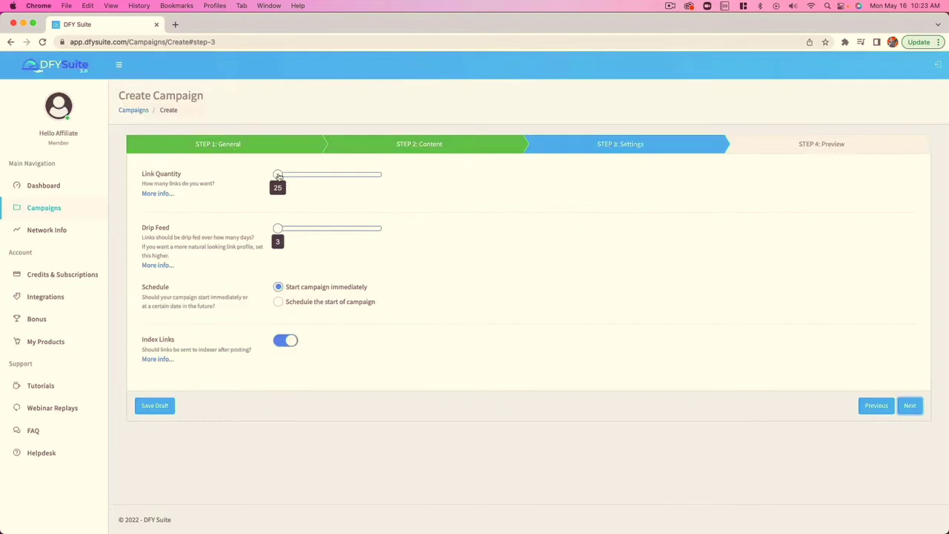
Set the link quantity to 500 and the drip feed to 22 days, with the campaign starting immediately
drag(278, 174, 376, 179)
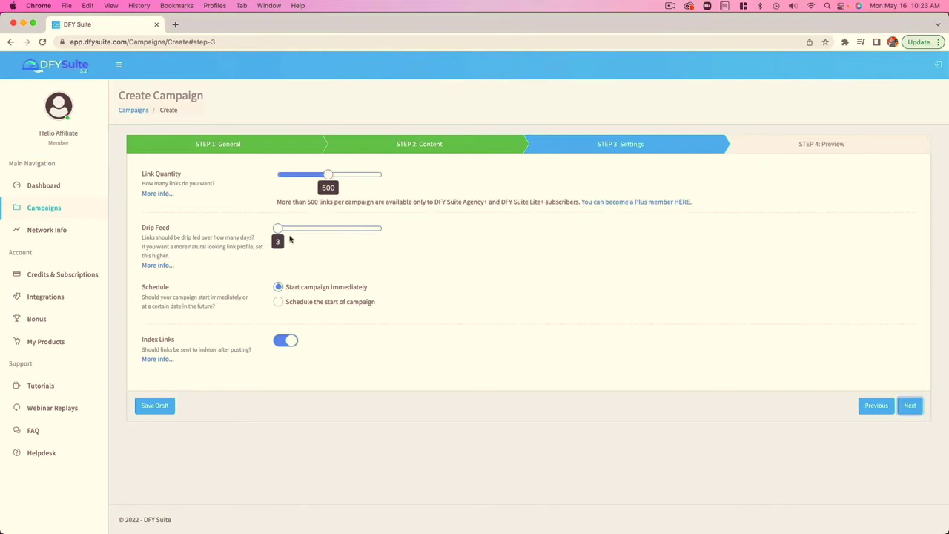
drag(278, 229, 300, 230)
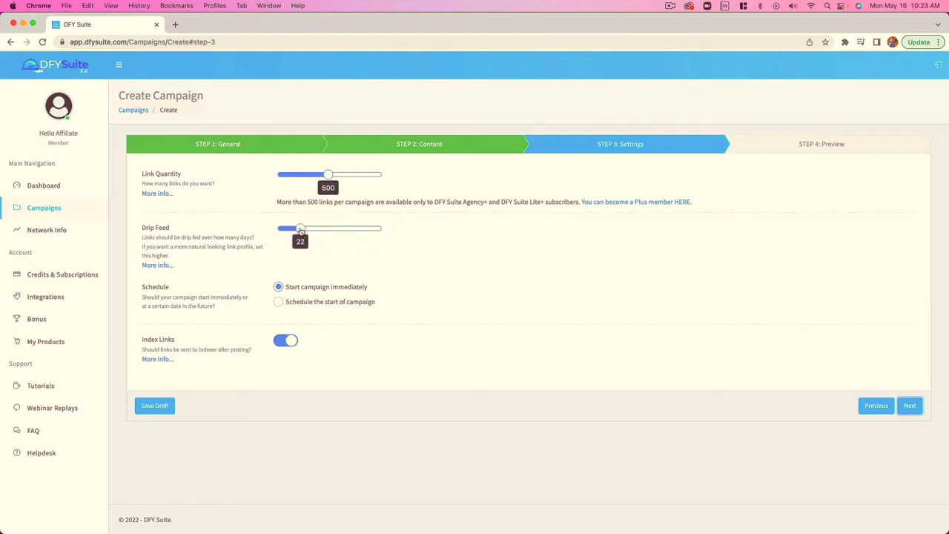
click(281, 304)
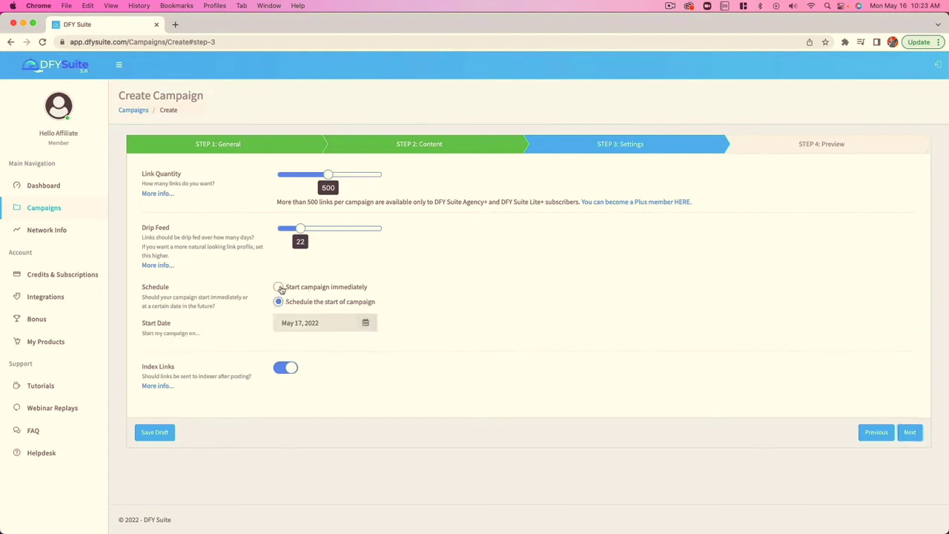
click(278, 287)
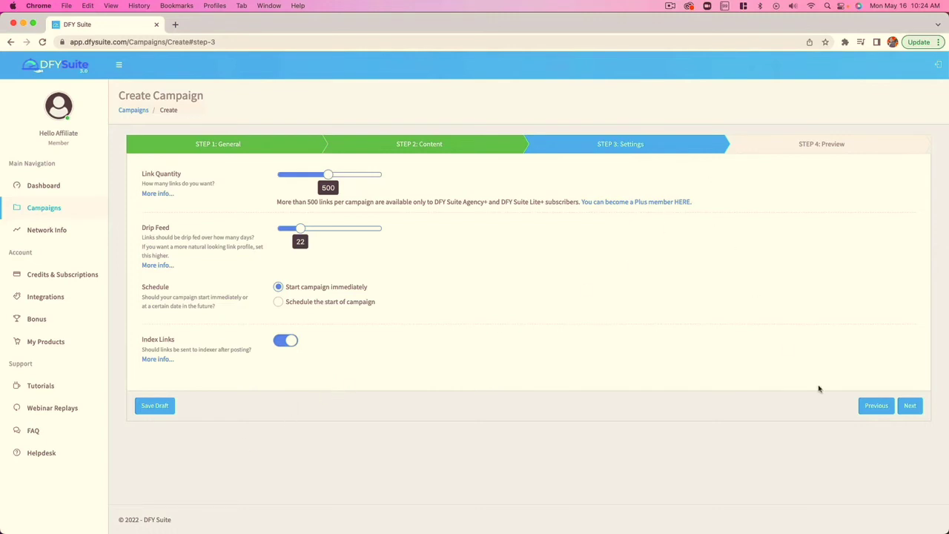
Review the campaign preview from the URLs down to the credit cost and create the campaign
click(910, 406)
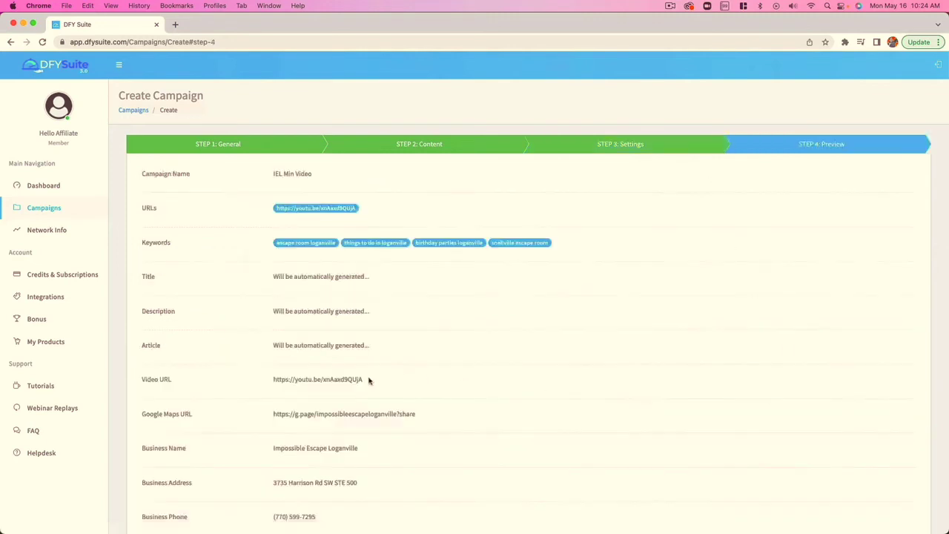
scroll(318, 244, down, 1)
scroll(318, 245, down, 5)
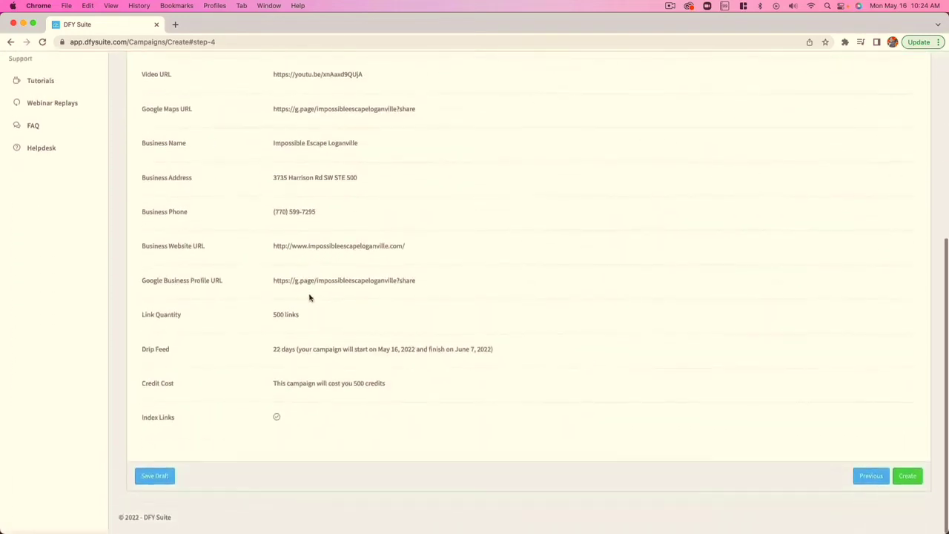
scroll(339, 283, up, 1)
scroll(339, 280, down, 1)
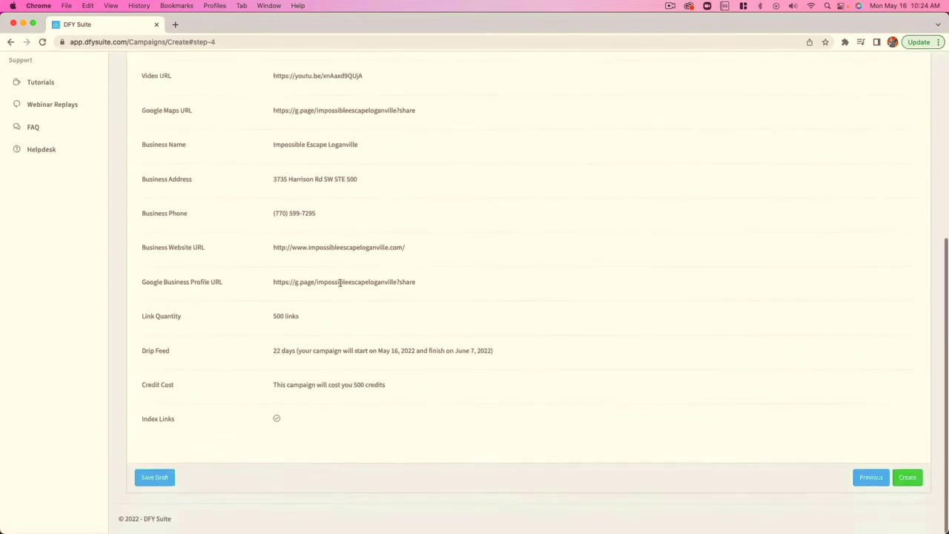
click(907, 481)
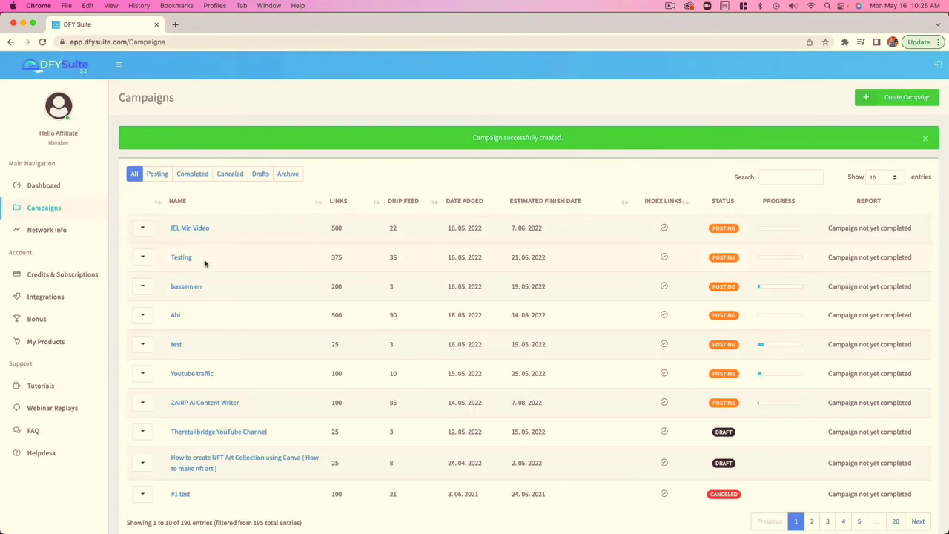
Examine the available actions for the IEL Min Video campaign and its entry in the campaign list
click(143, 198)
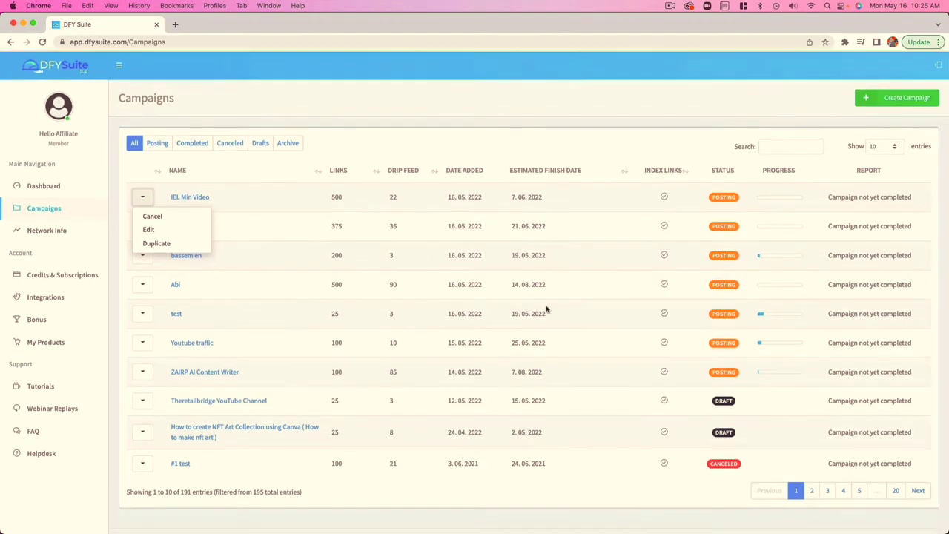
scroll(519, 314, down, 1)
scroll(506, 316, up, 1)
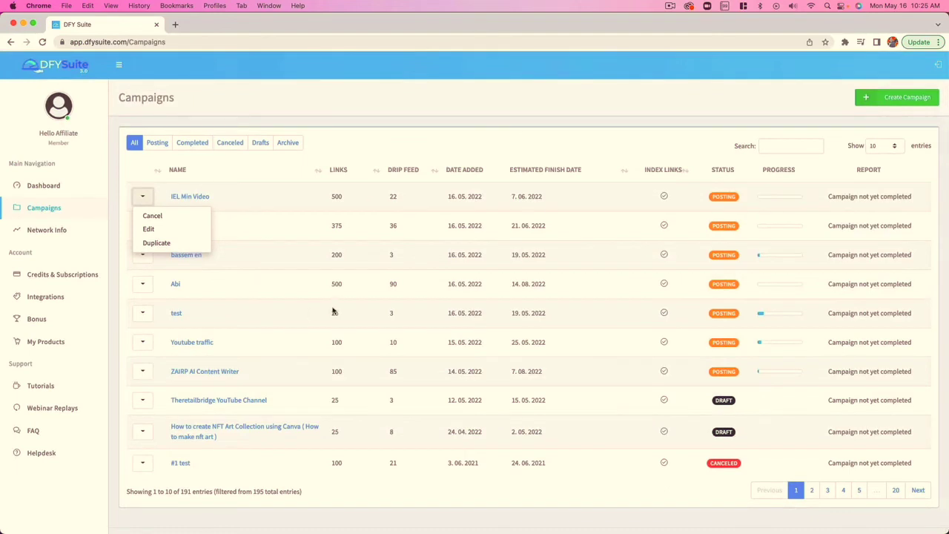
scroll(365, 335, down, 1)
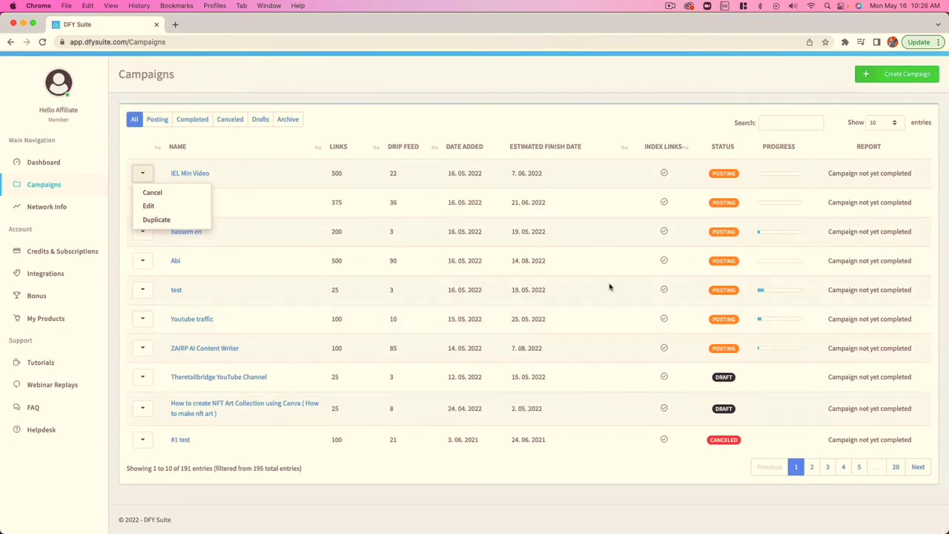
scroll(549, 277, up, 1)
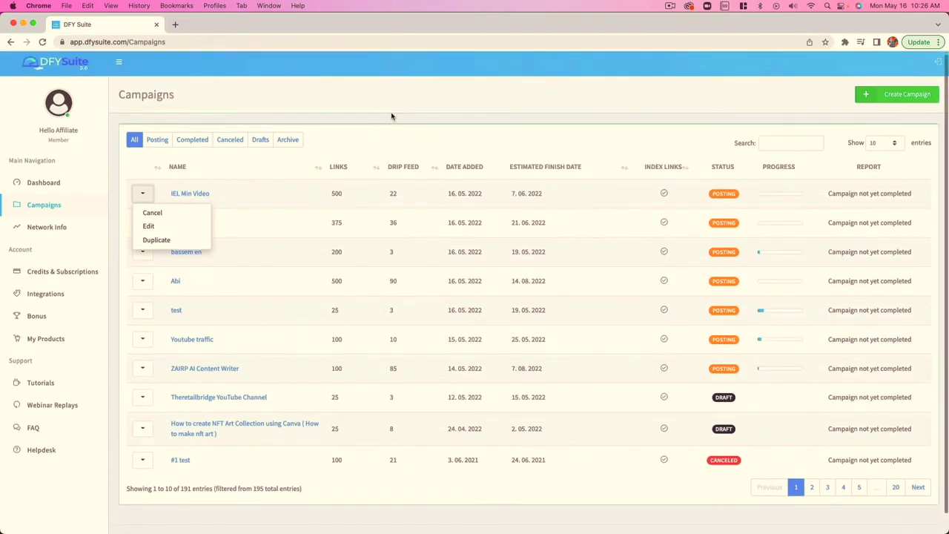
click(394, 109)
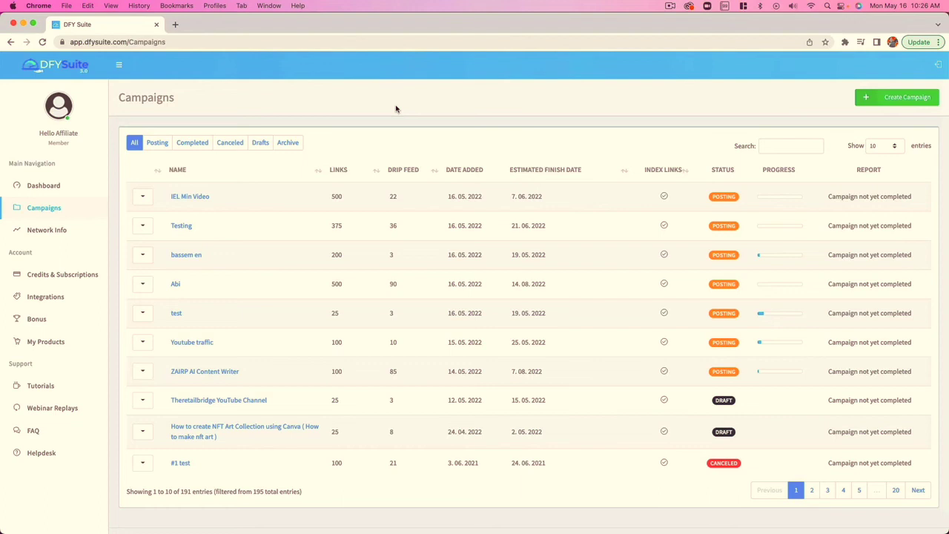
scroll(398, 109, down, 1)
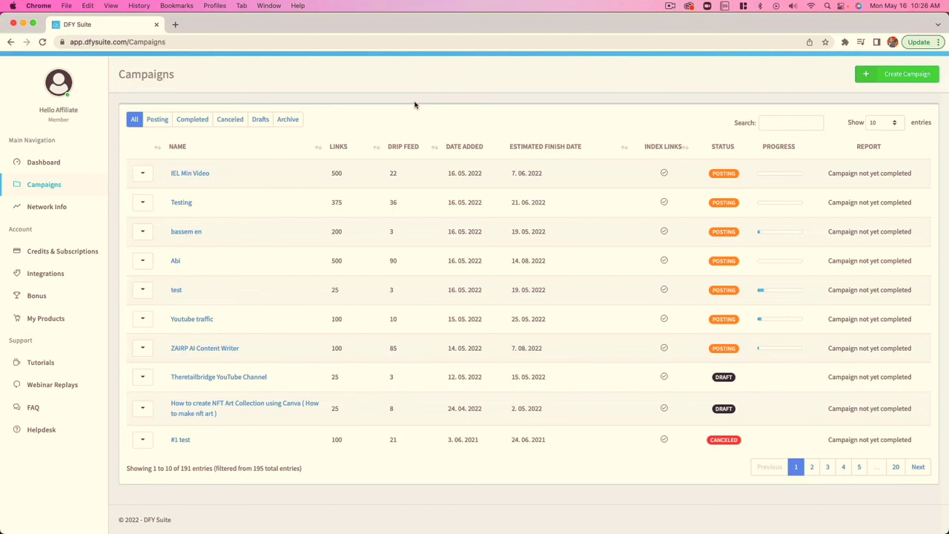
scroll(413, 104, up, 1)
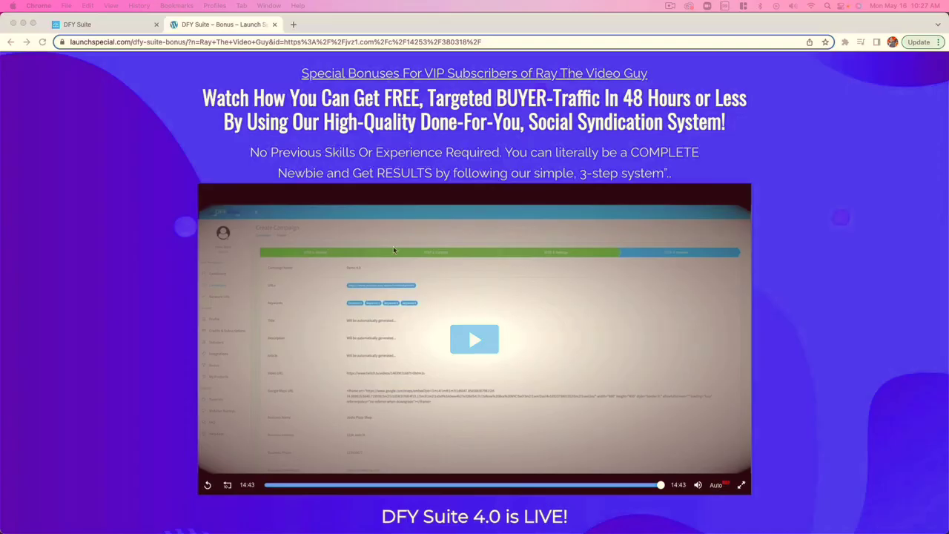
Read through launch bonuses 1 to 7 on the DFY Suite bonus page, from the agency rights to the SpinRewriter access
scroll(393, 250, down, 15)
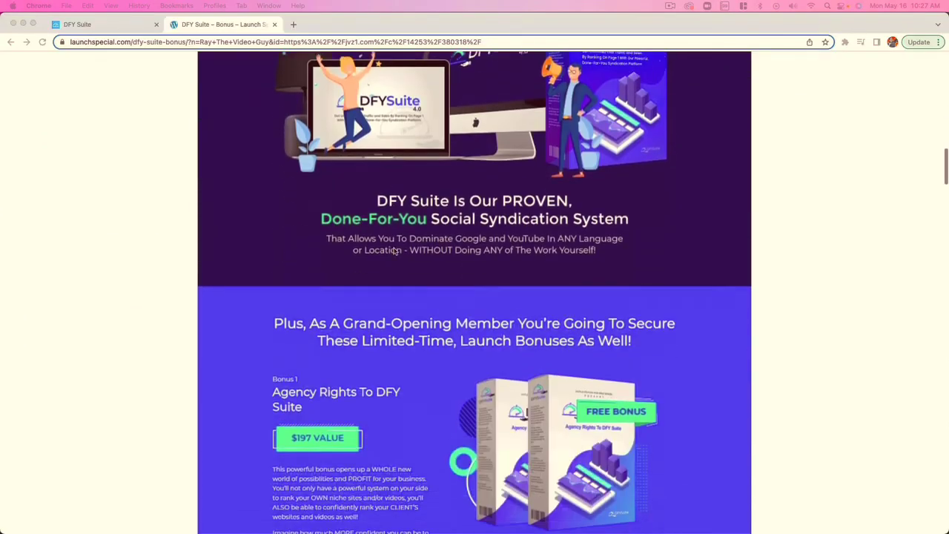
scroll(394, 250, down, 5)
scroll(394, 250, up, 2)
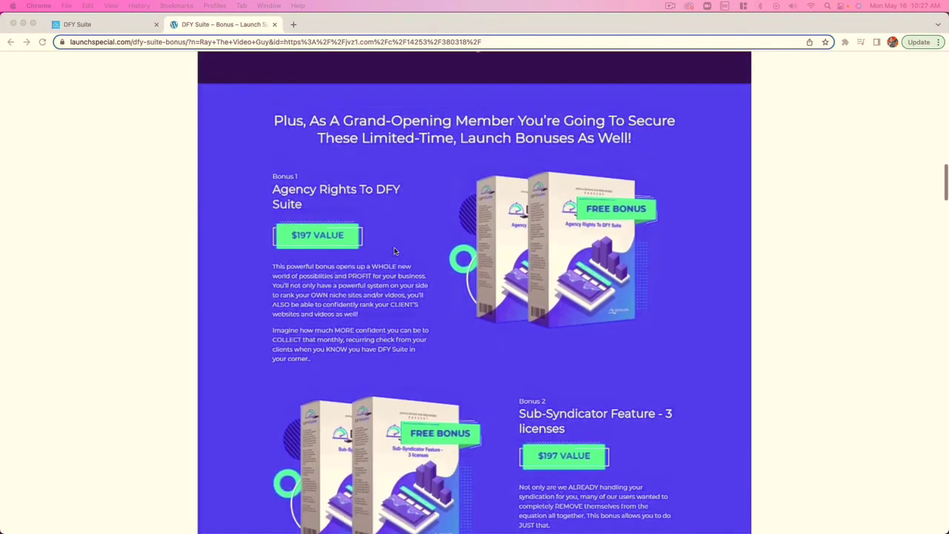
scroll(394, 250, up, 1)
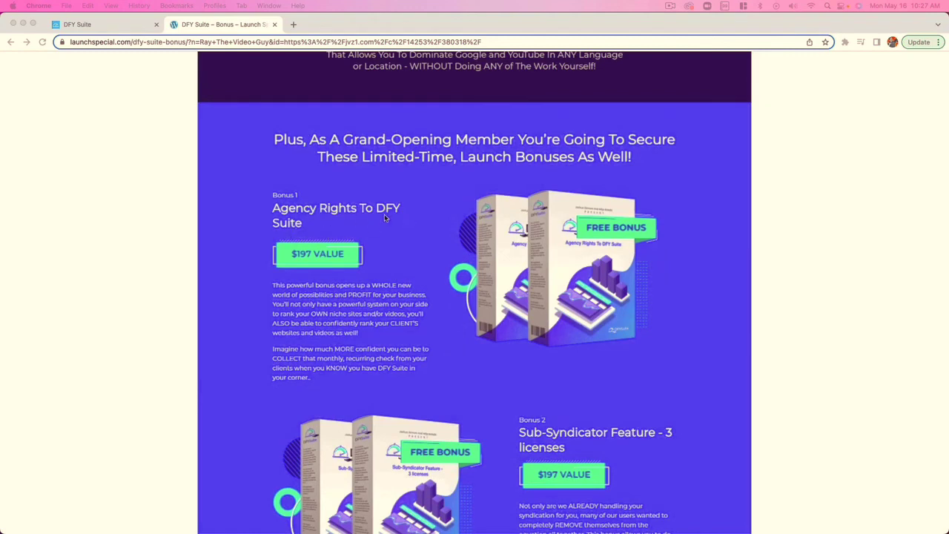
scroll(420, 230, down, 6)
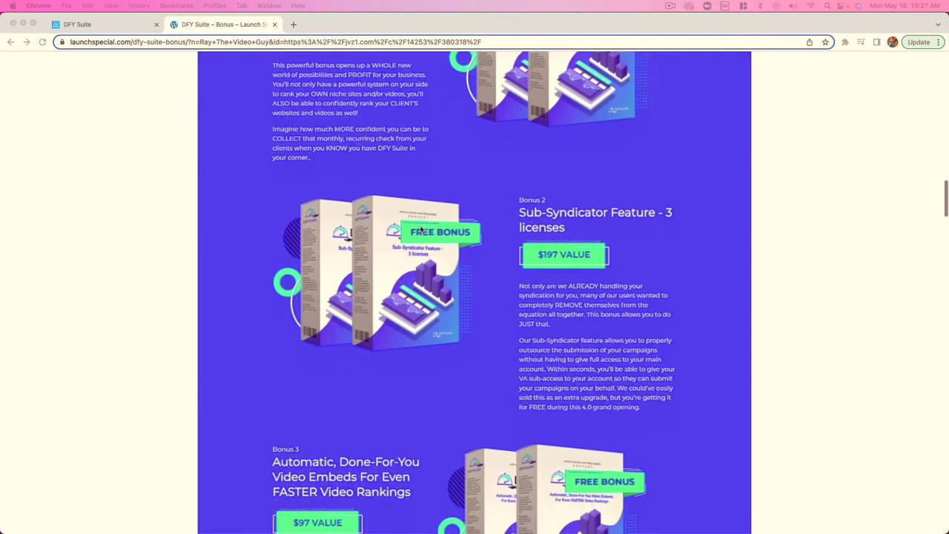
scroll(420, 230, down, 1)
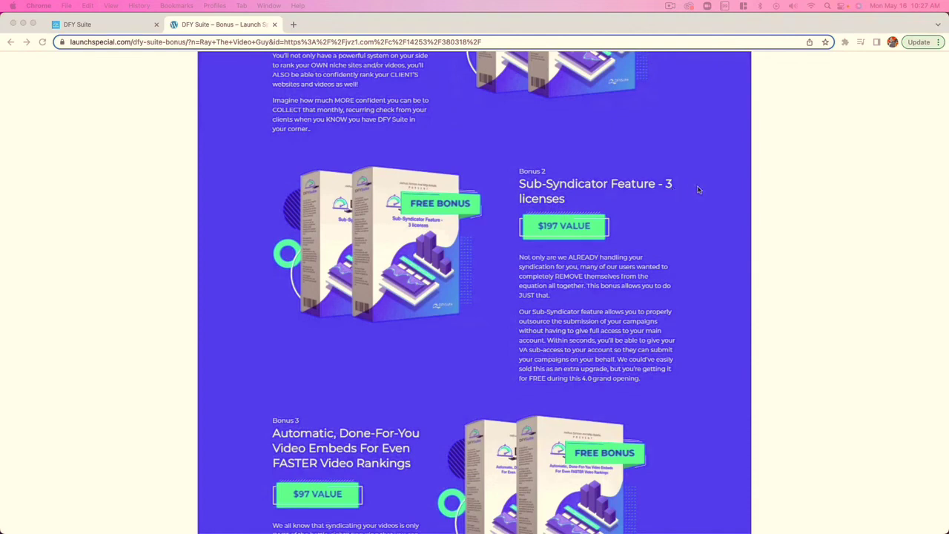
scroll(568, 290, down, 5)
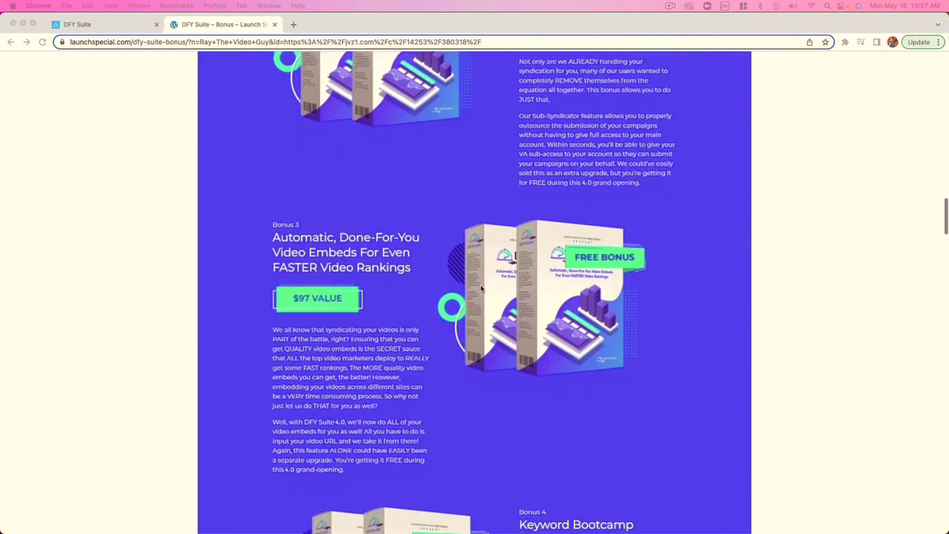
scroll(481, 289, down, 1)
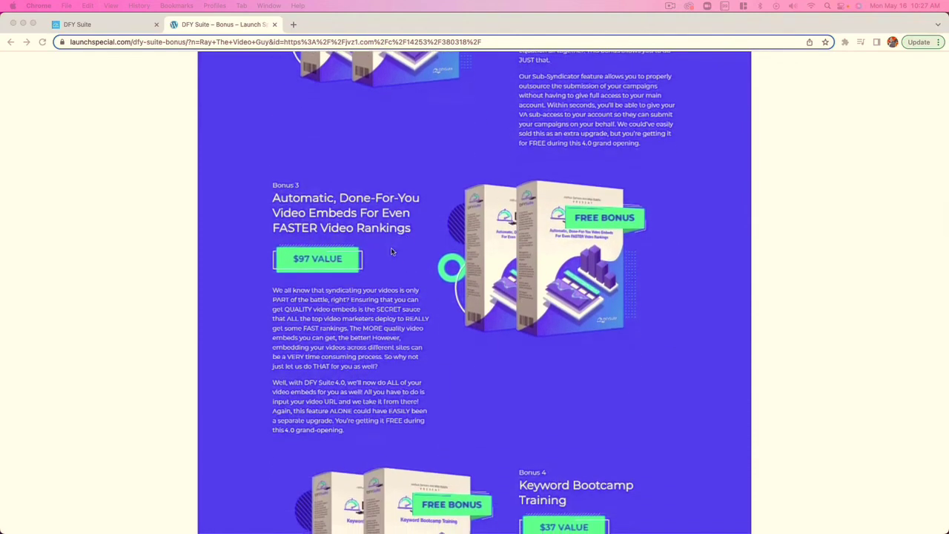
scroll(393, 252, down, 6)
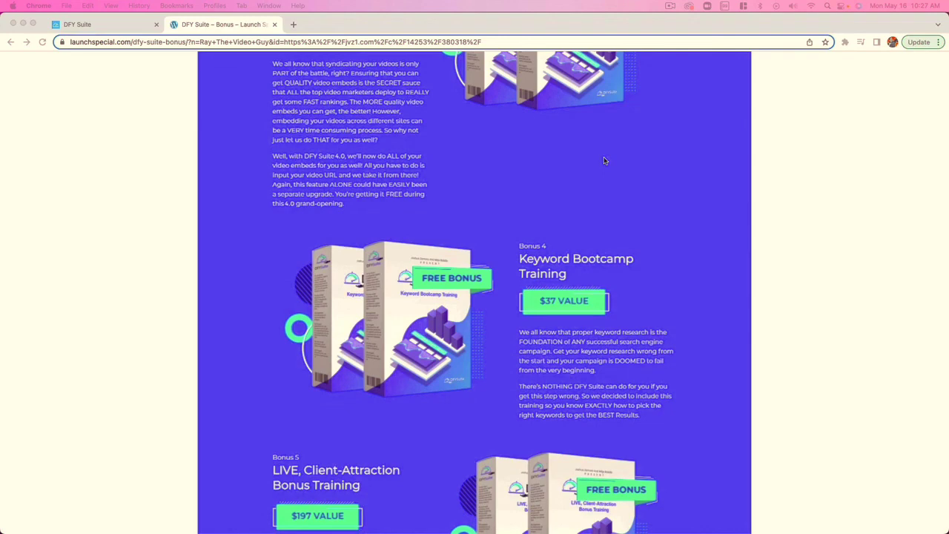
scroll(604, 161, down, 5)
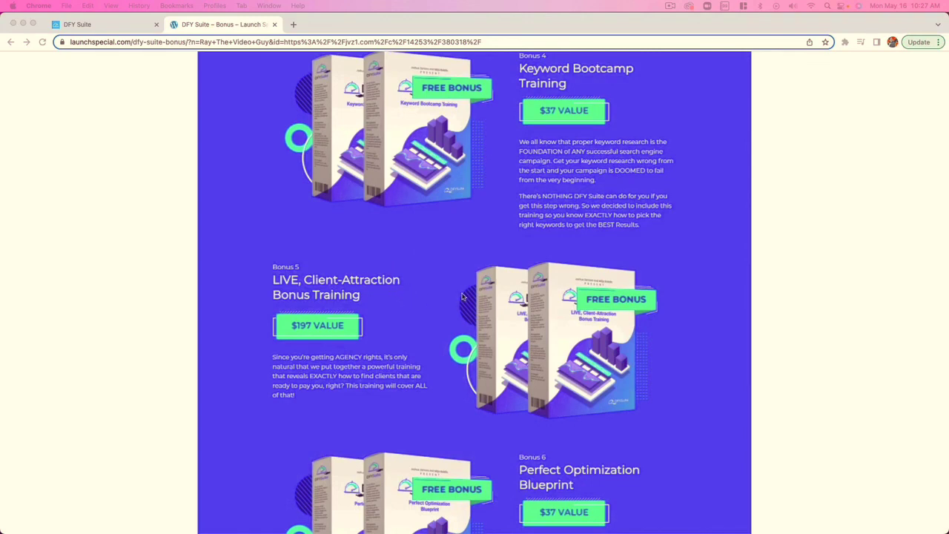
scroll(520, 289, down, 6)
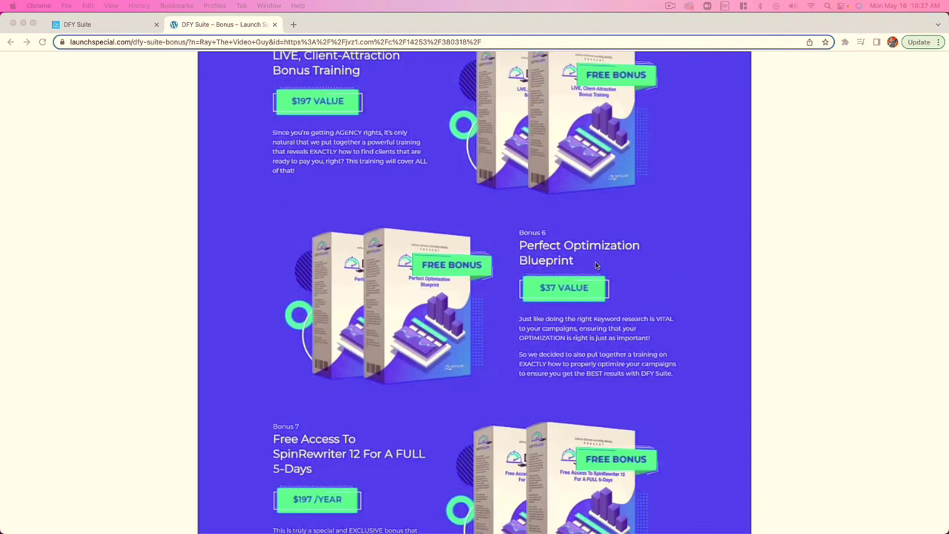
scroll(376, 271, down, 5)
scroll(376, 271, down, 1)
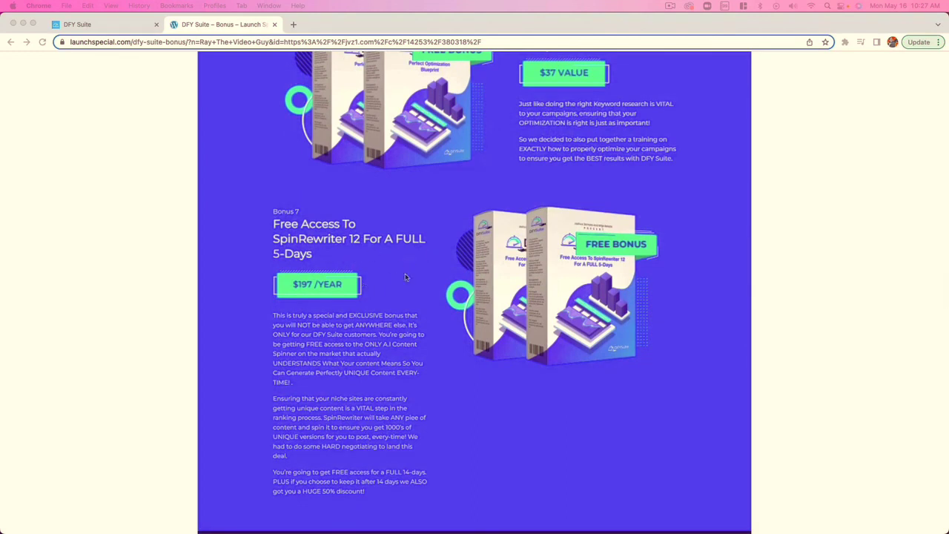
scroll(508, 262, down, 2)
scroll(507, 263, up, 1)
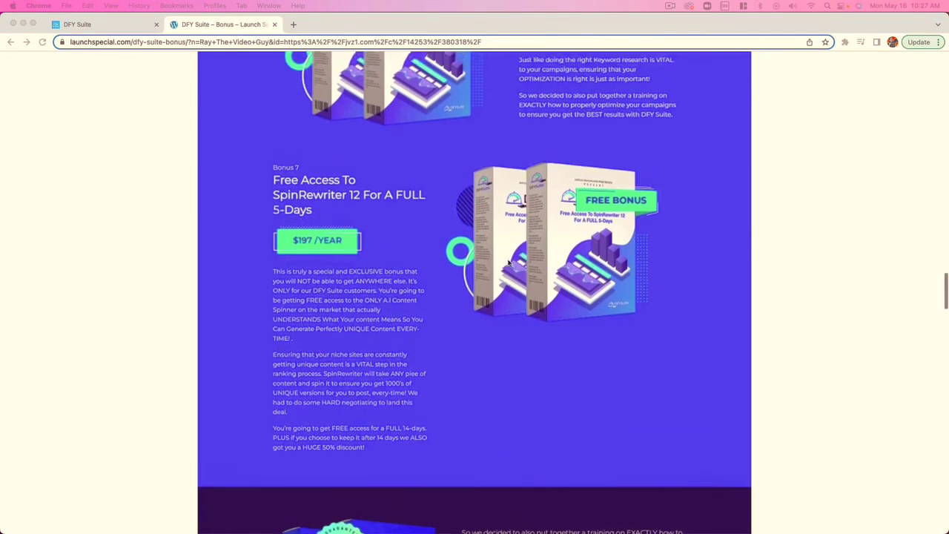